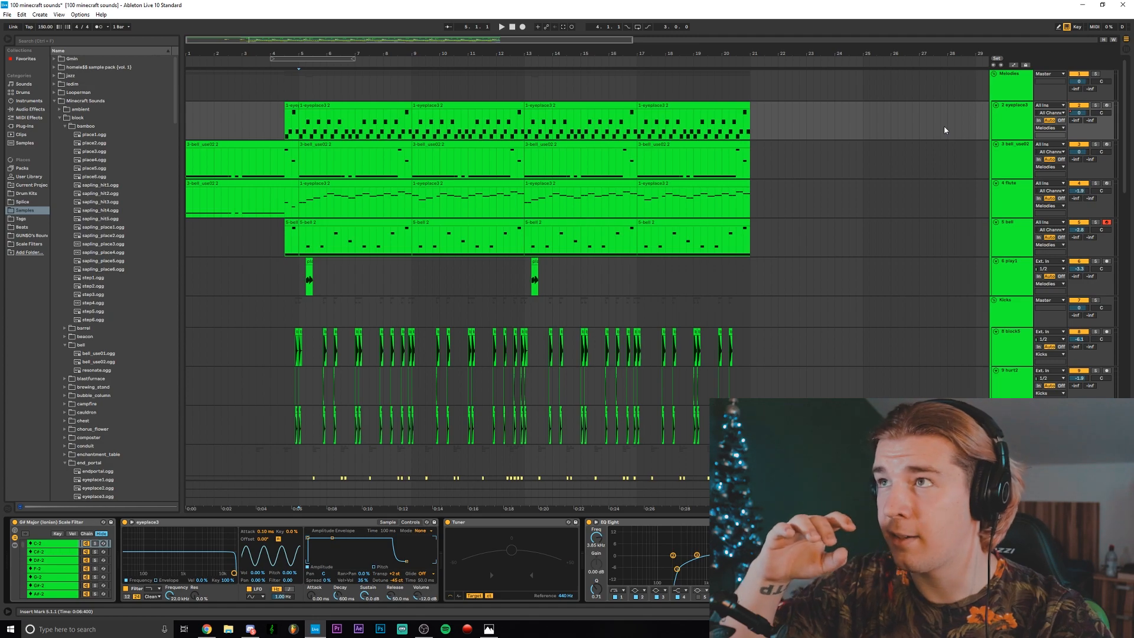
Inspect the eyeplace3 instrument's sample waveform and control settings, toggling the Tuner and EQ Eight to compare the sound
click(448, 522)
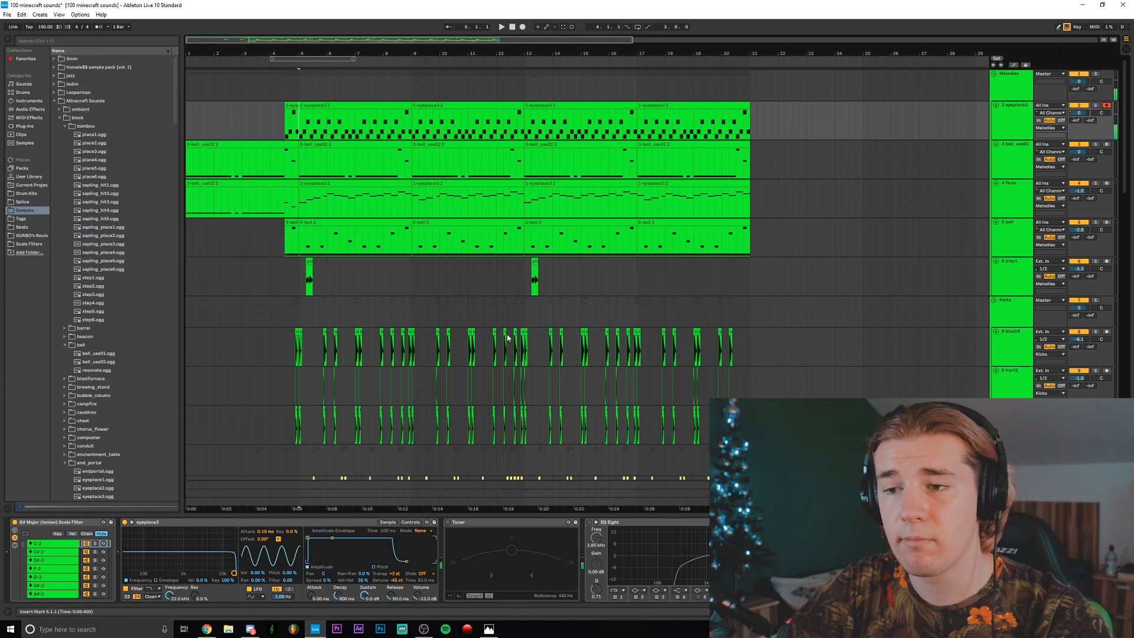
click(387, 523)
mouse_move(191, 532)
mouse_down()
mouse_move(326, 539)
mouse_move(197, 531)
mouse_up()
click(448, 522)
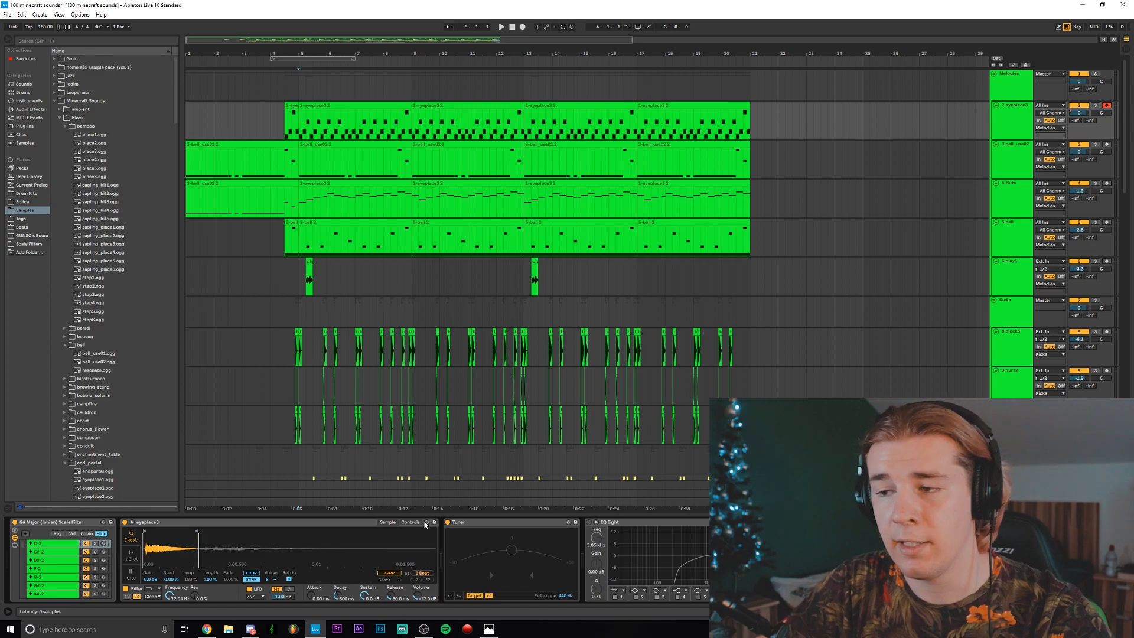
click(410, 523)
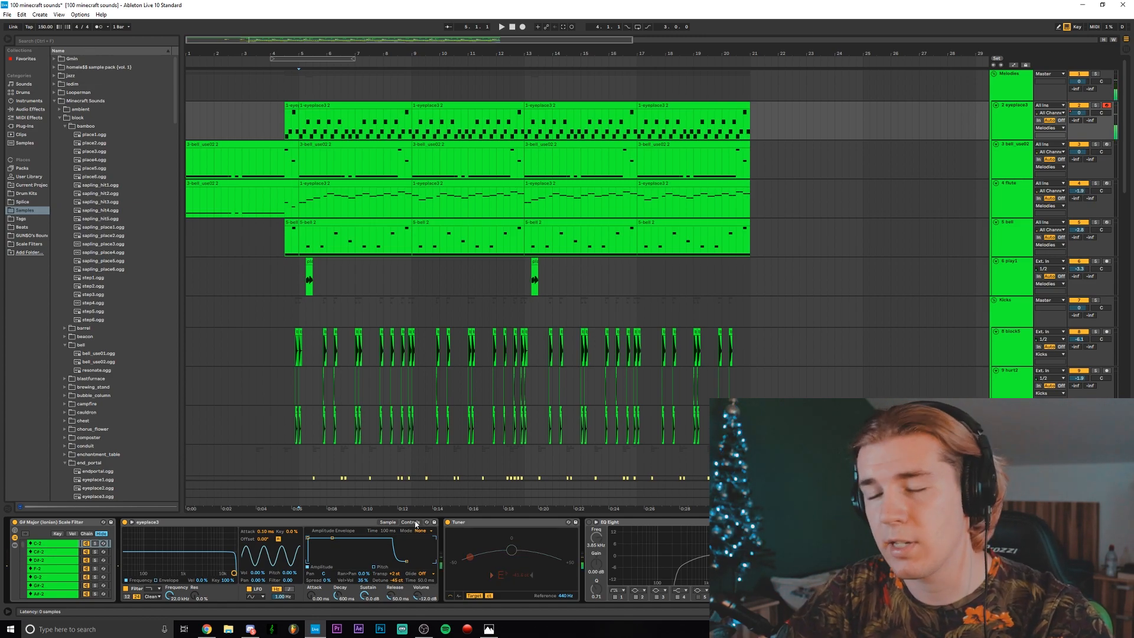
click(589, 523)
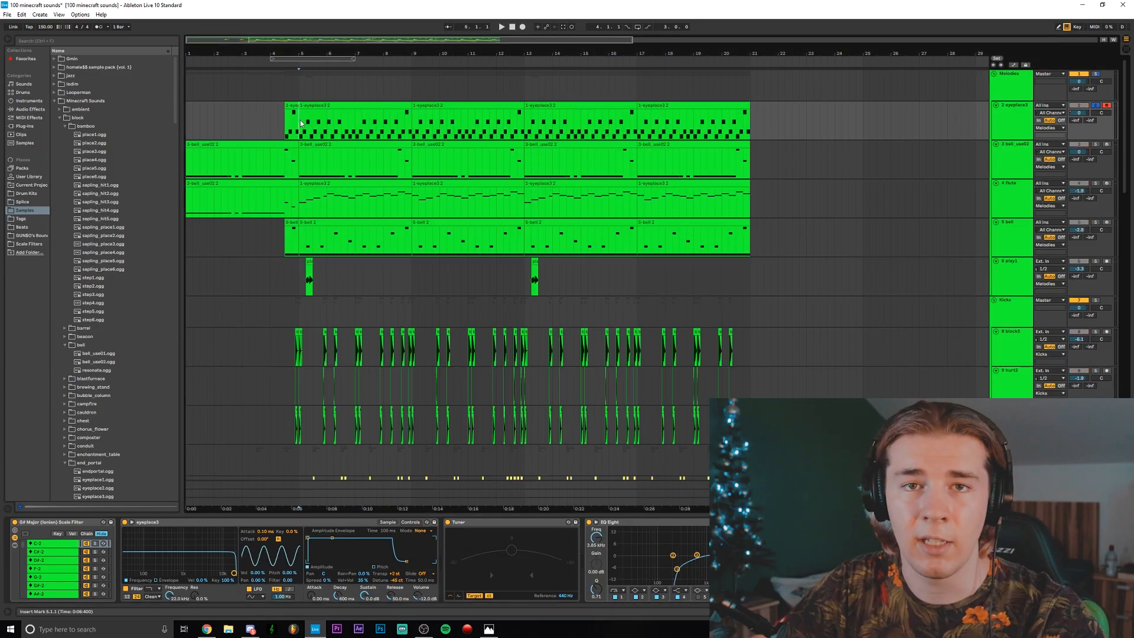
Open the eyeplace3 MIDI clip starting at bar 5 and play it to hear its melody
double_click(316, 118)
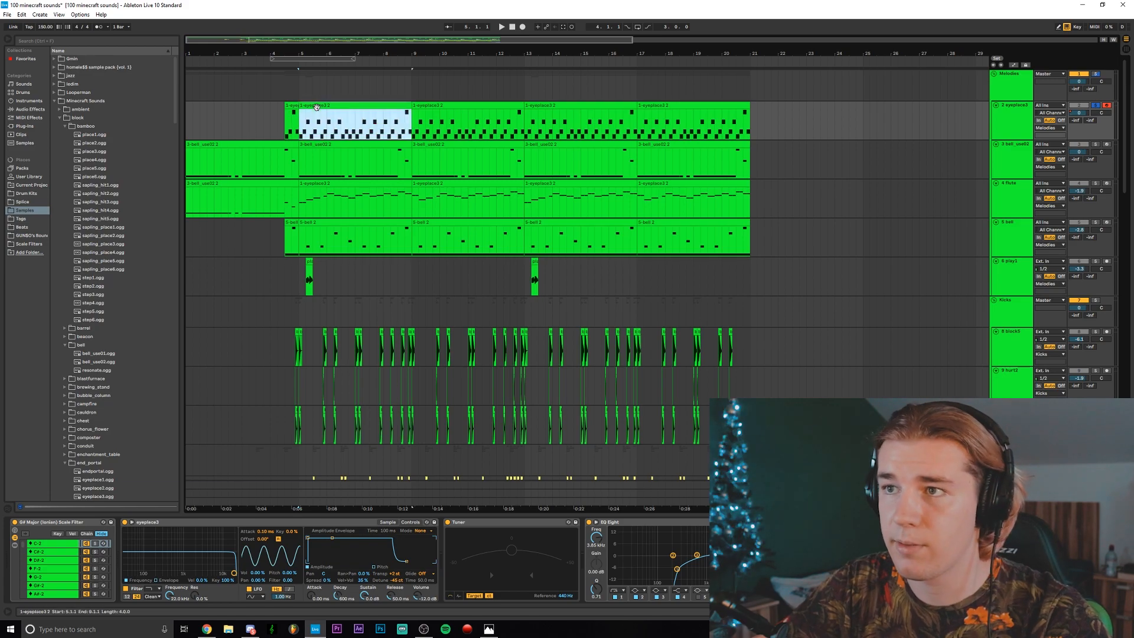
key(space)
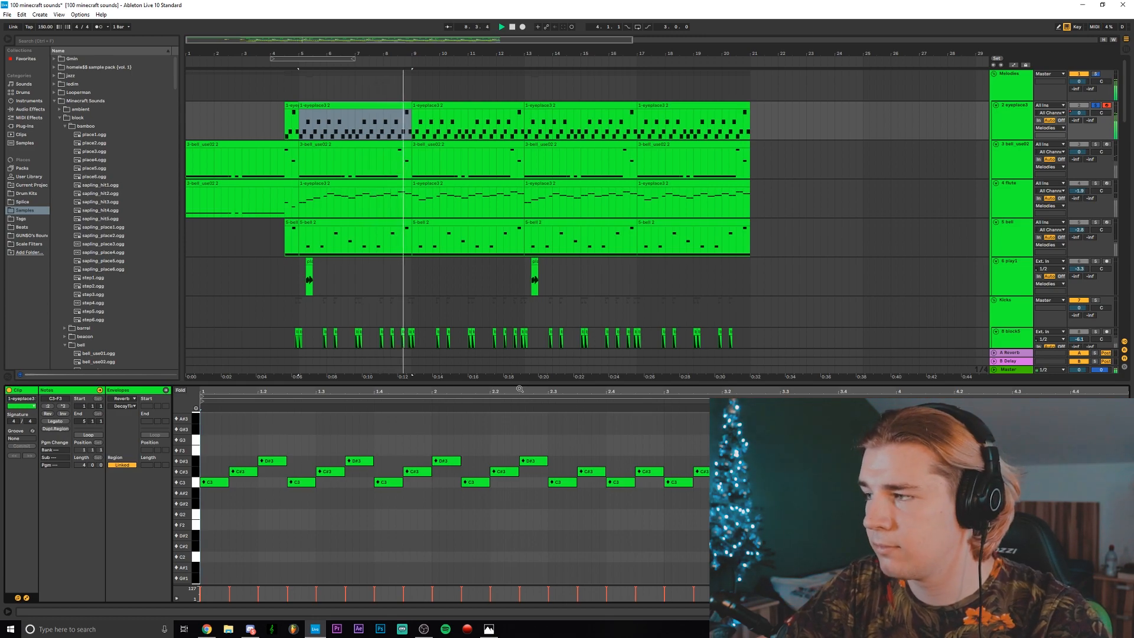
key(space)
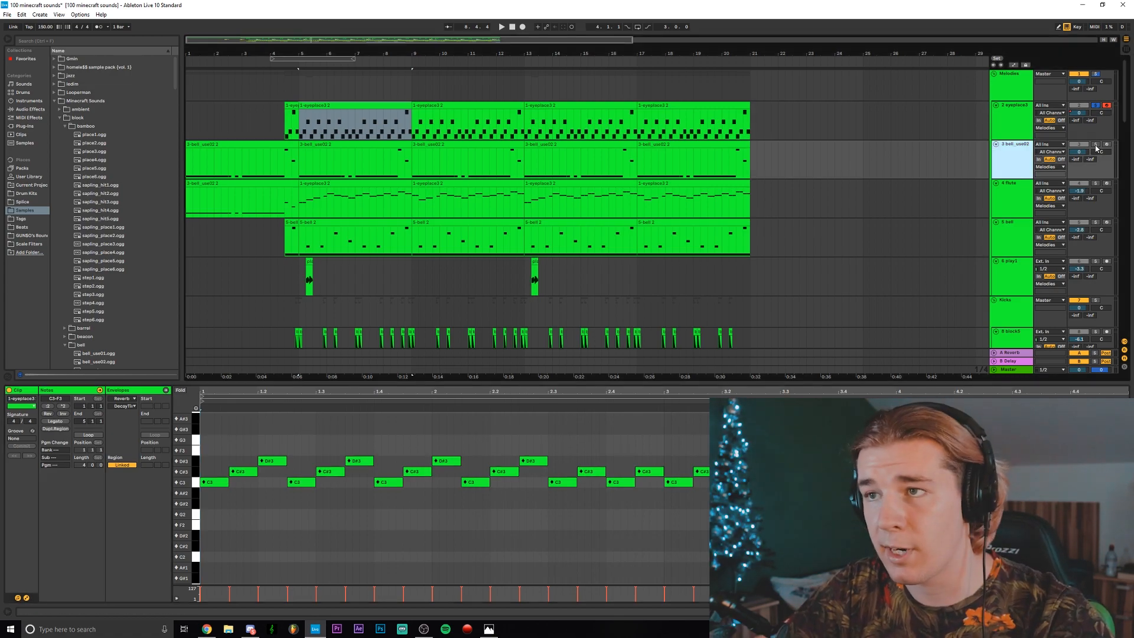
Show the bell_use02 track's devices, search the samples for "bell" and preview bell_use02.ogg
click(1016, 172)
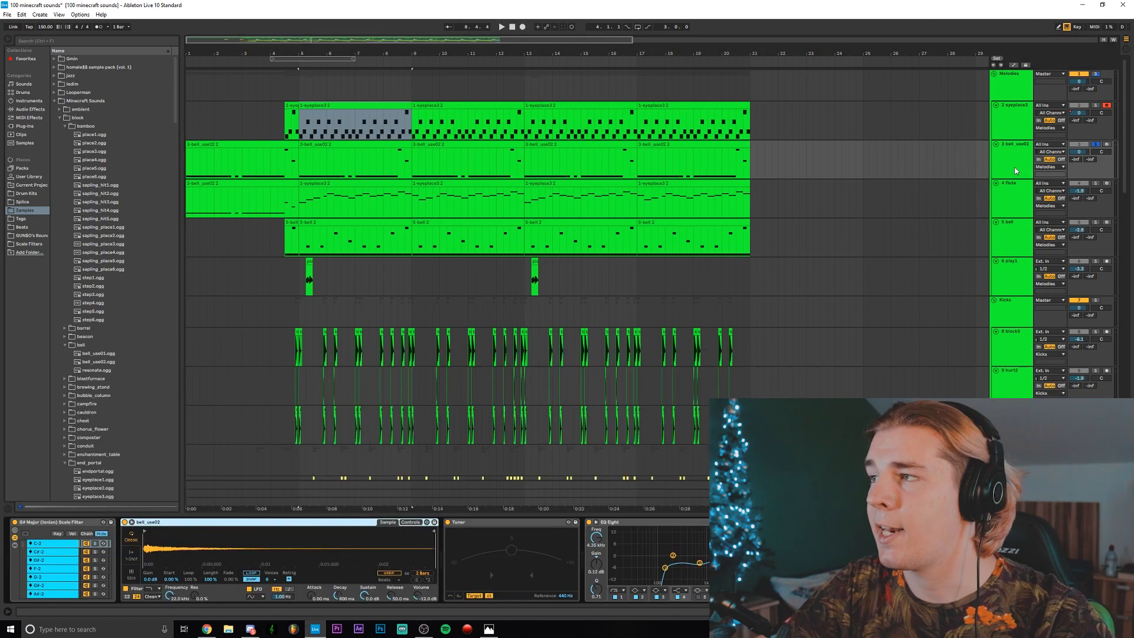
click(72, 41)
text(bell)
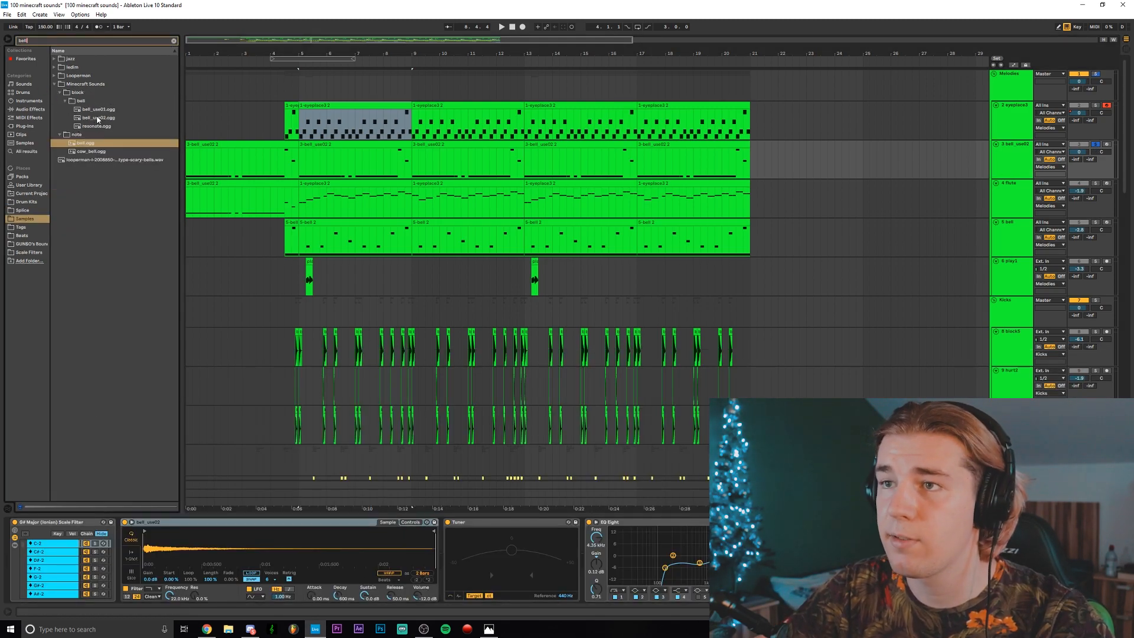
click(98, 118)
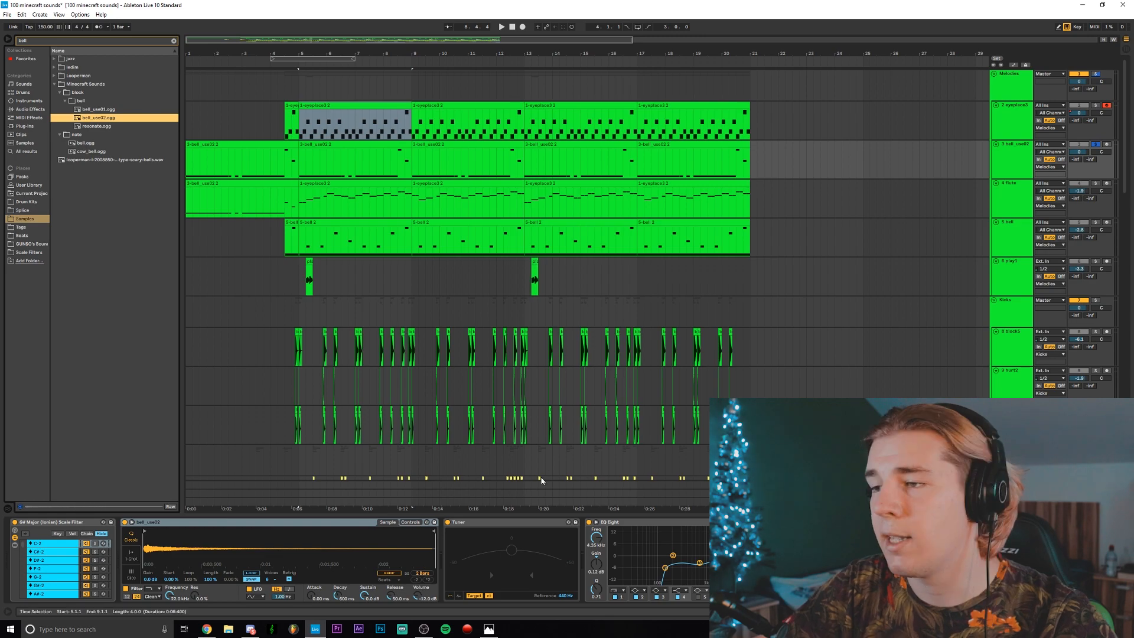
Bypass EQ Eight on the bell_use02 track, arm the track and audition its sample an octave lower with the computer keyboard
click(589, 523)
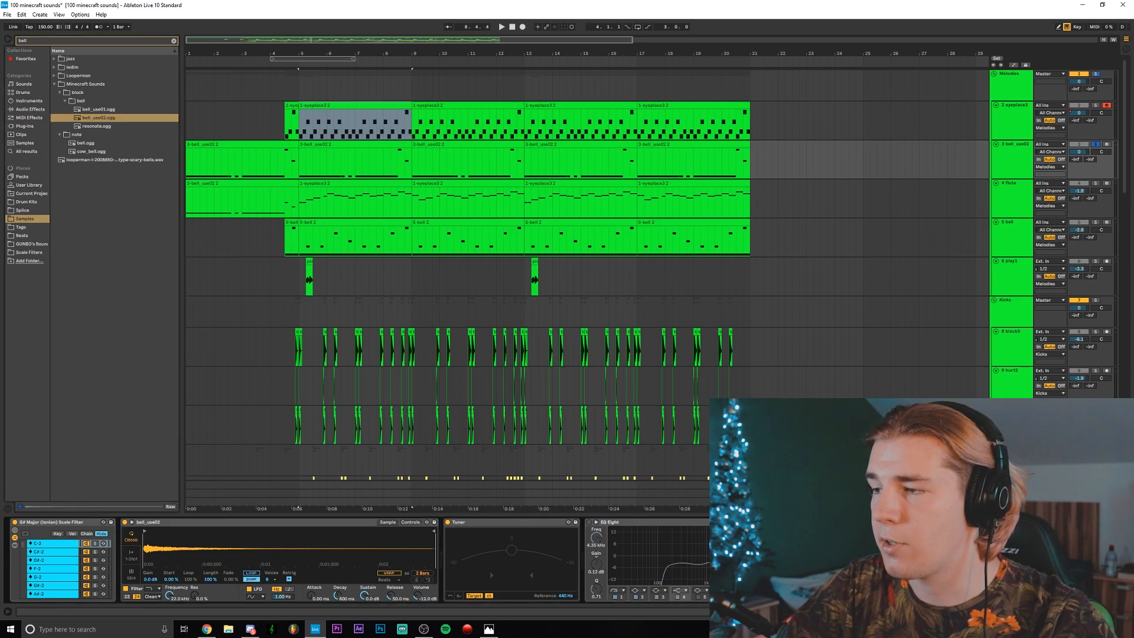
click(1106, 145)
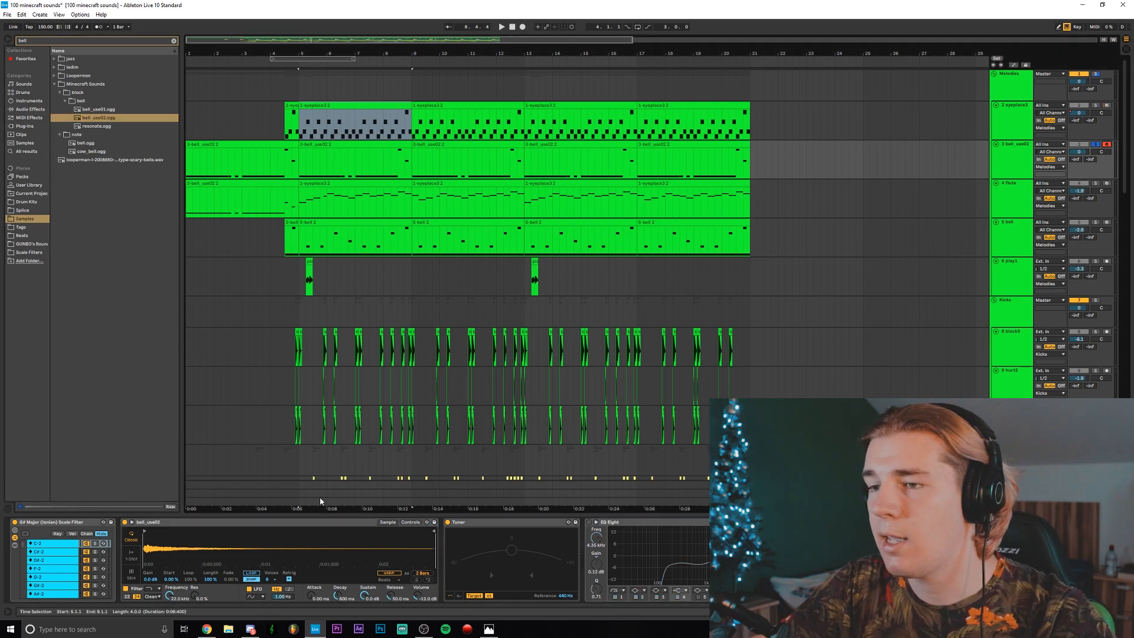
click(318, 530)
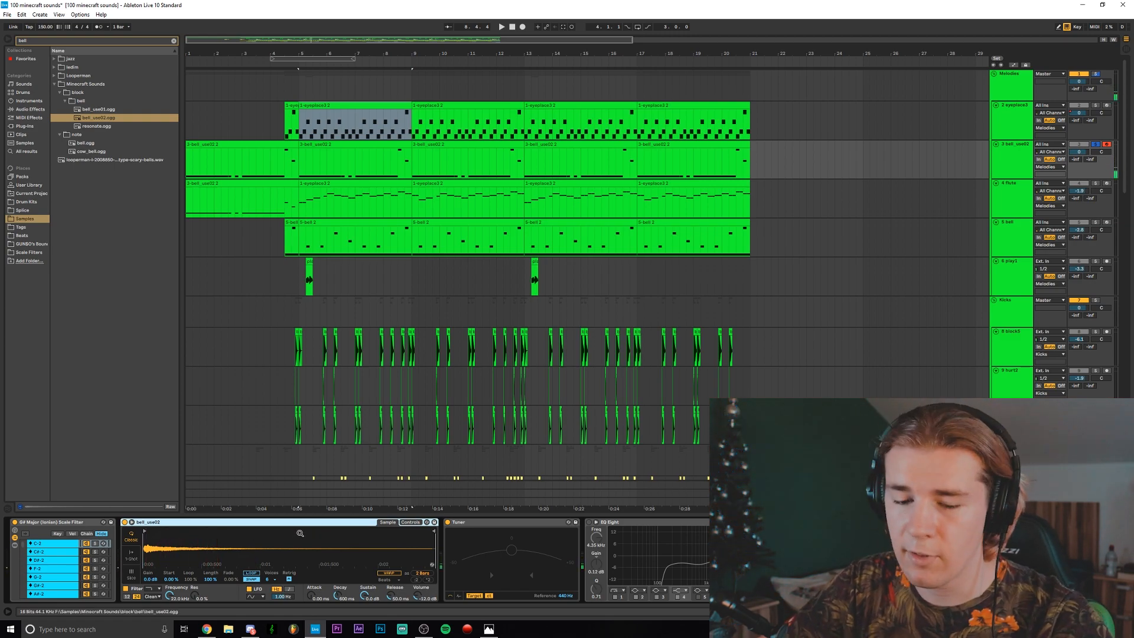
key(z)
key(a)
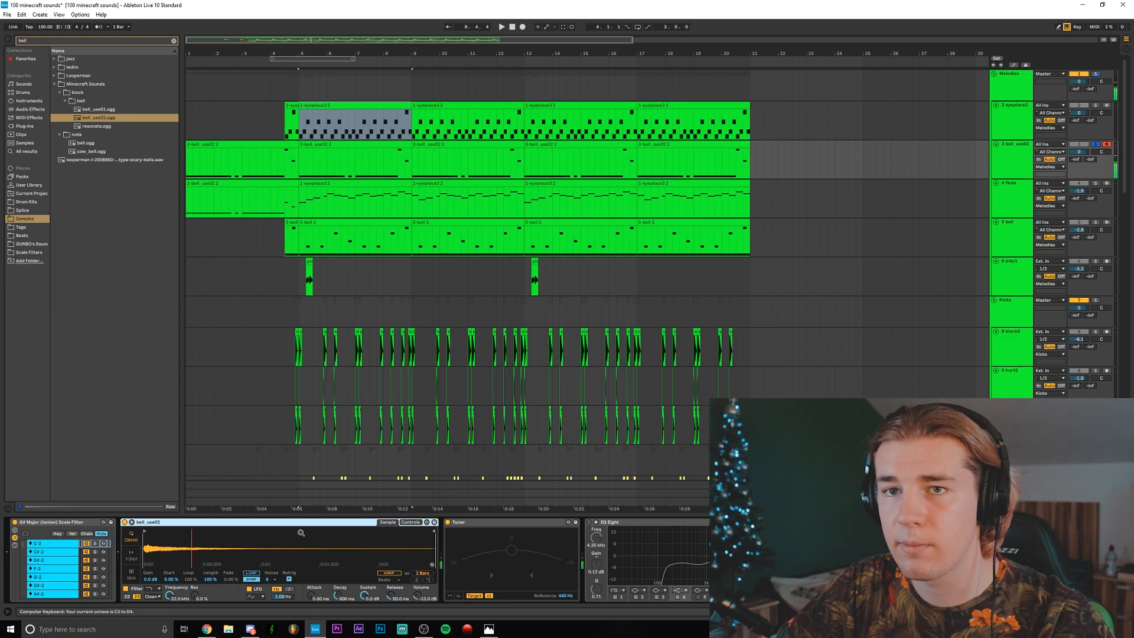
Show the bell_use02 instrument's control settings and play the track's part from around bar 5
click(412, 523)
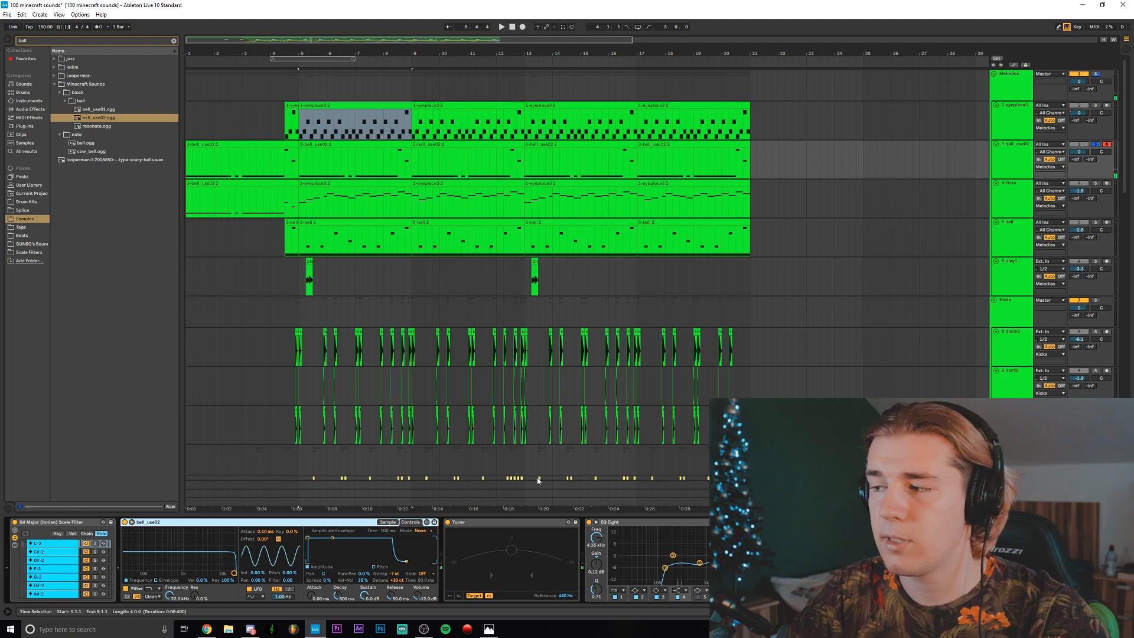
click(298, 174)
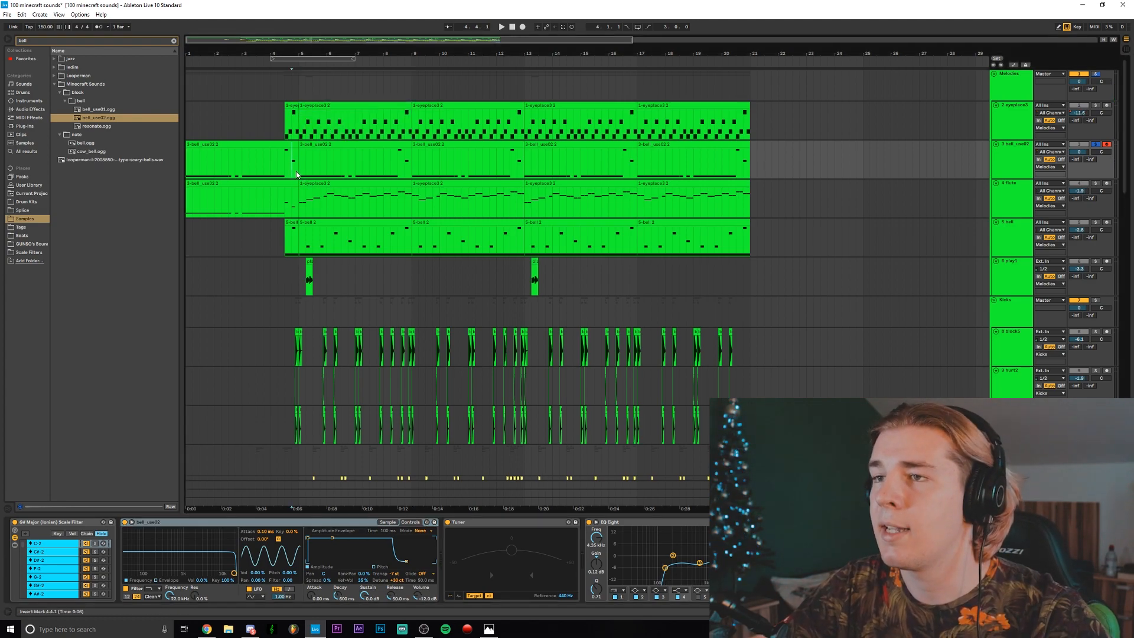
key(space)
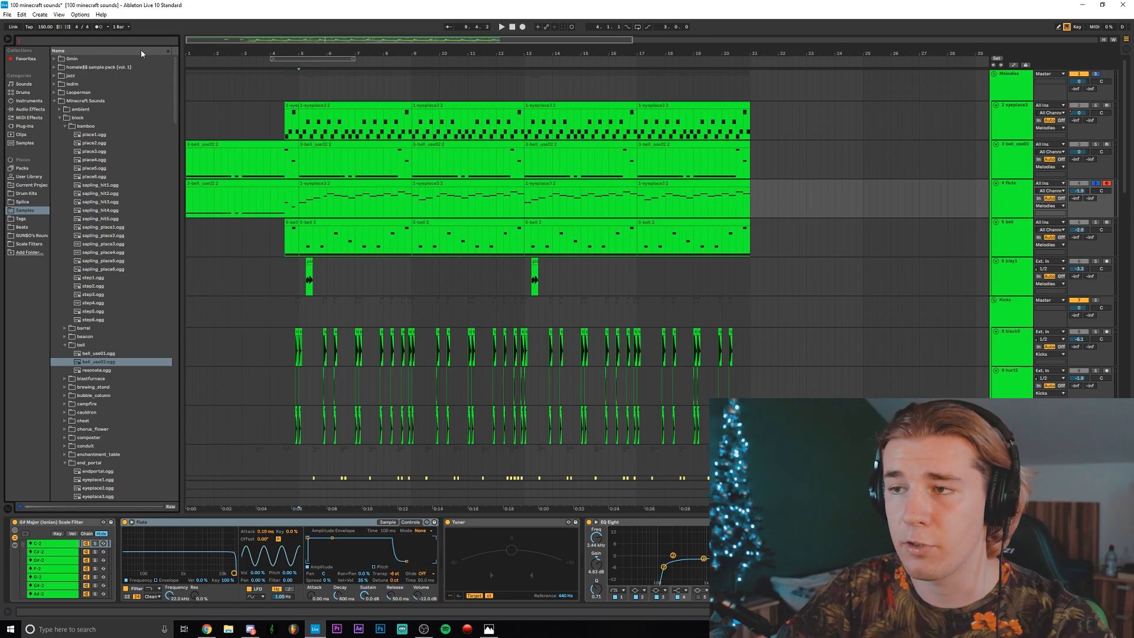
Check the flute track's pitch in the Tuner, and open and play its MIDI clip at bar 5
click(478, 548)
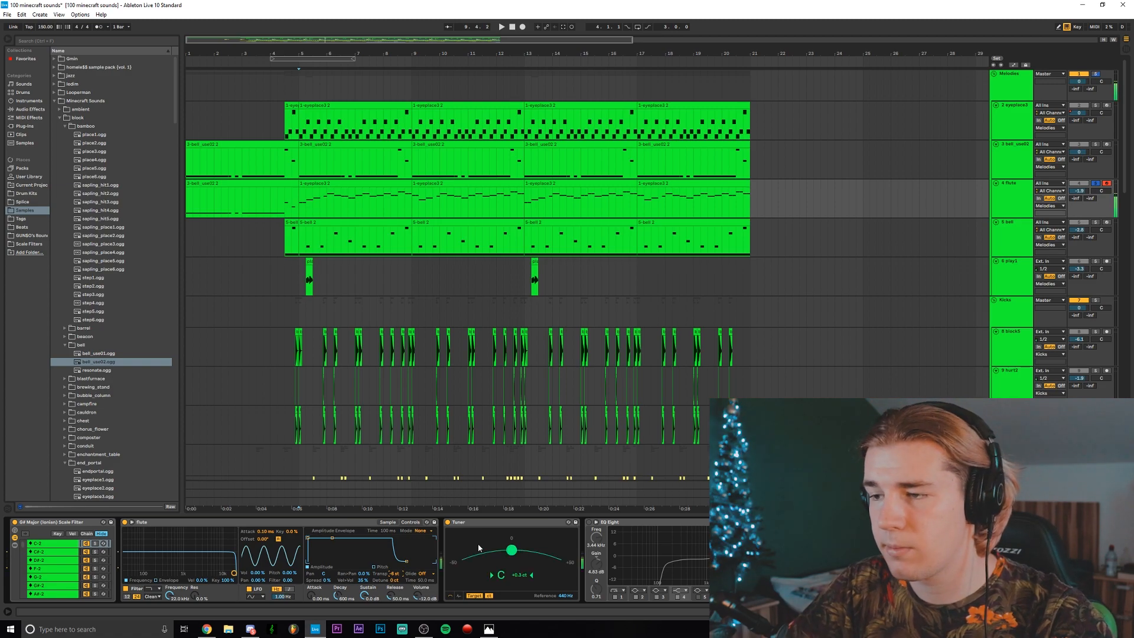
double_click(302, 201)
click(302, 201)
key(space)
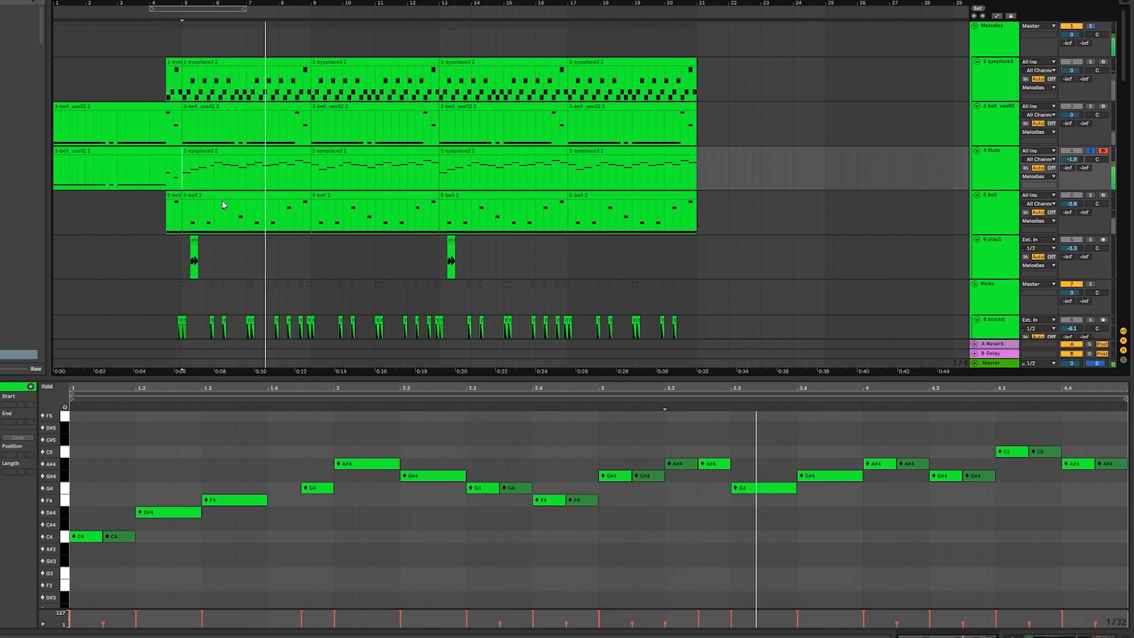
Open the flute clip at bar 9 during playback, stop, and compare its notes with the clip at bar 5
click(342, 151)
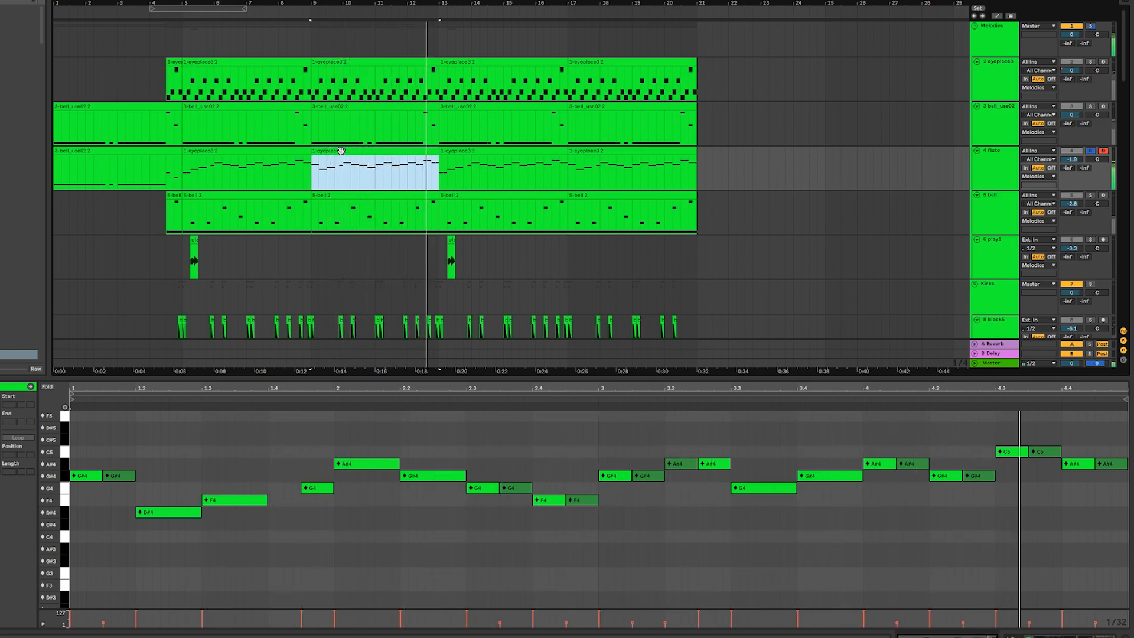
key(space)
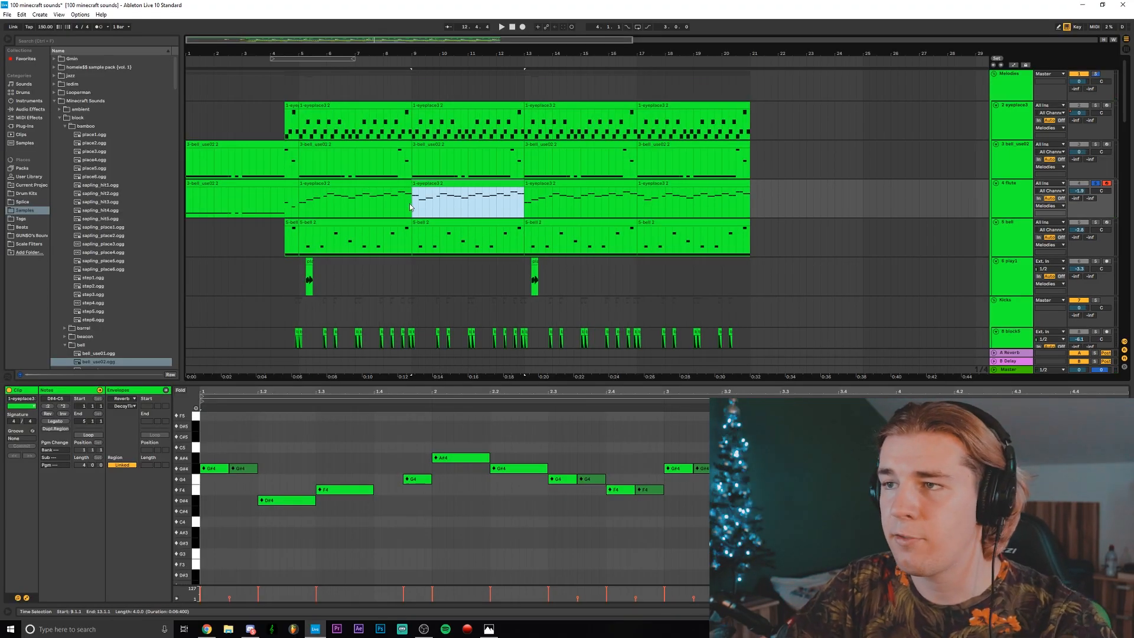
click(390, 198)
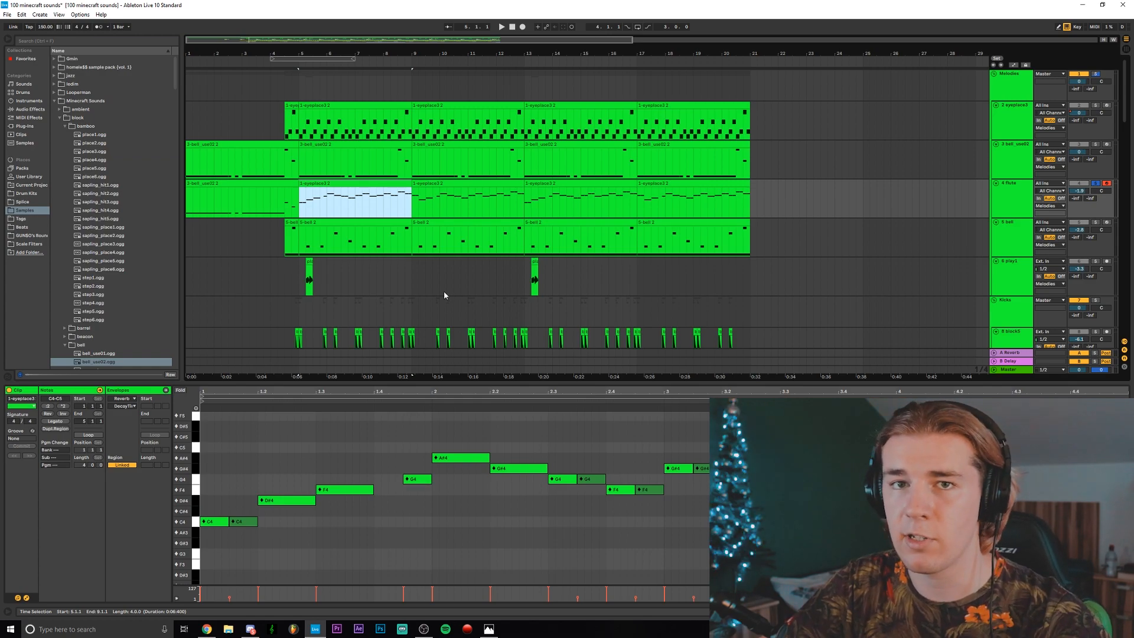
click(455, 198)
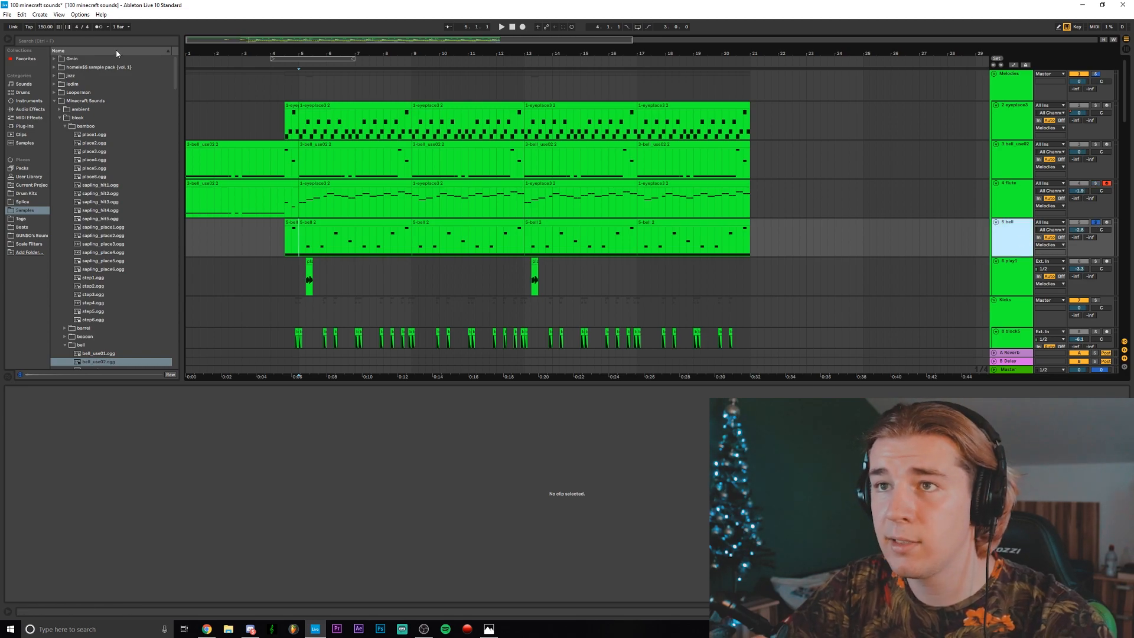
Search the samples for "bell", preview bell.ogg, arm the bell track and show its device chain
key(ctrl+f)
text(bell)
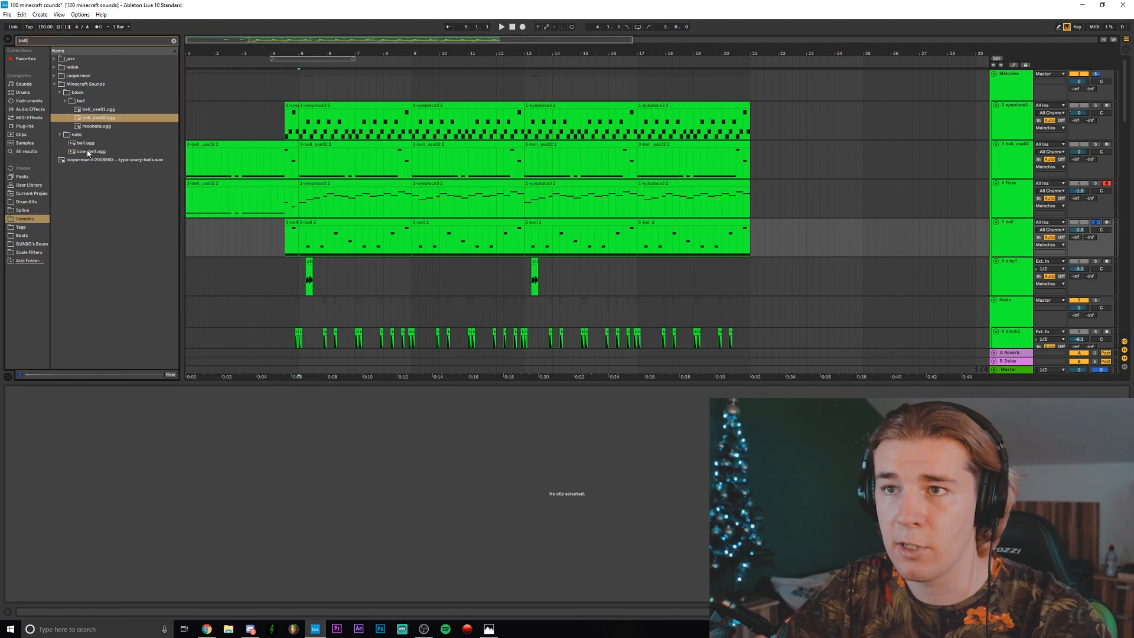
drag(85, 143, 1001, 232)
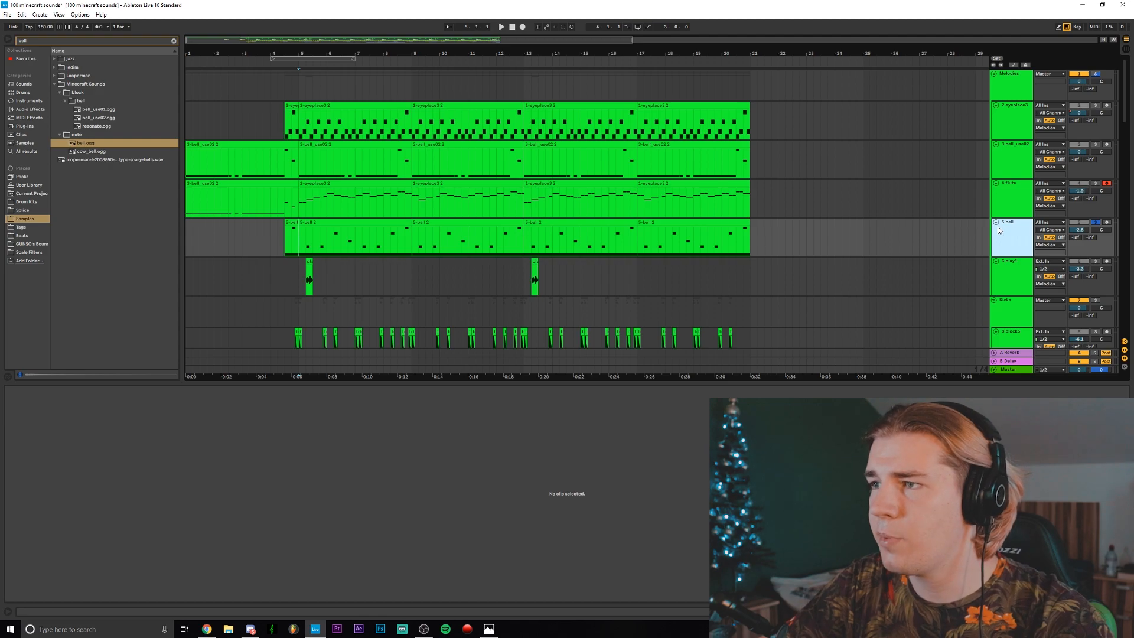
click(1108, 224)
double_click(1016, 226)
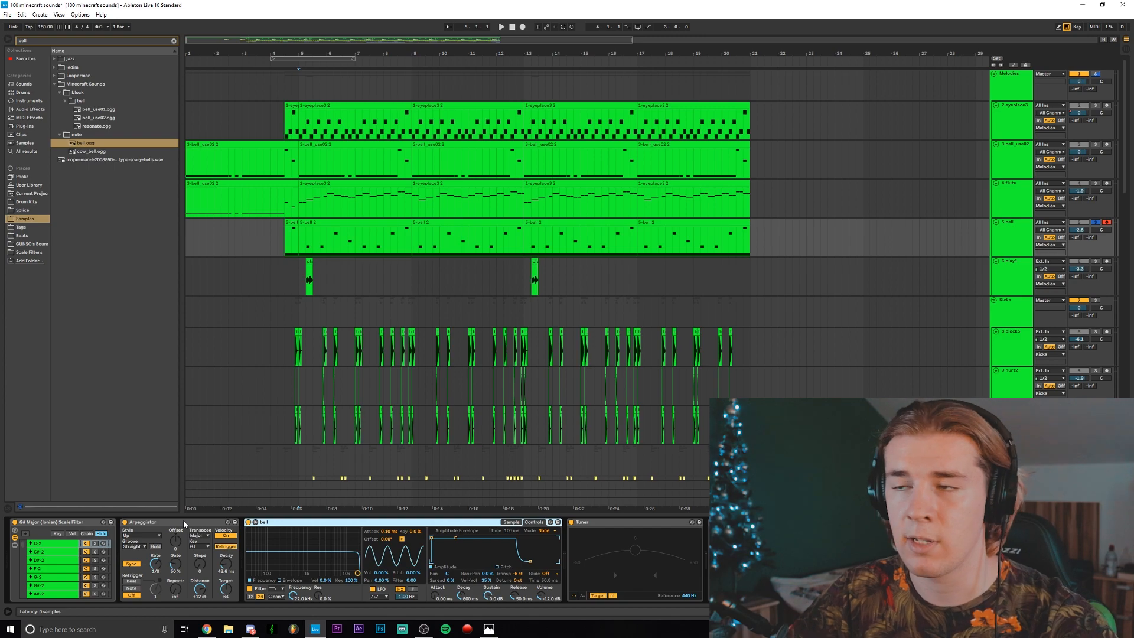
Open the bell track's MIDI clip starting at bar 5 and play it
double_click(355, 223)
key(space)
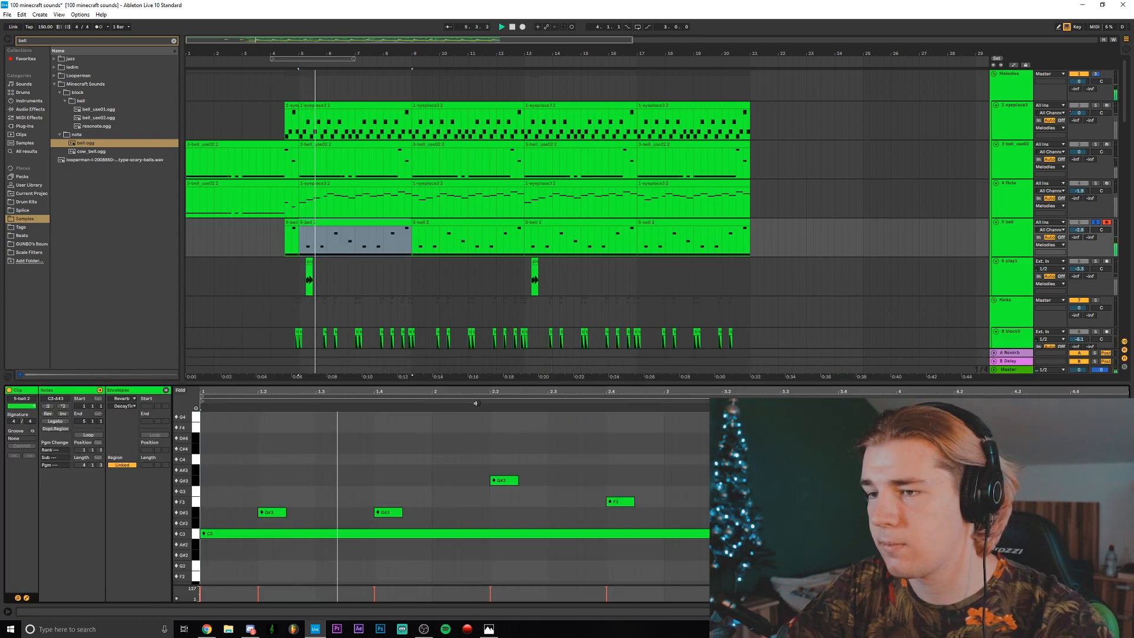
drag(490, 394, 489, 391)
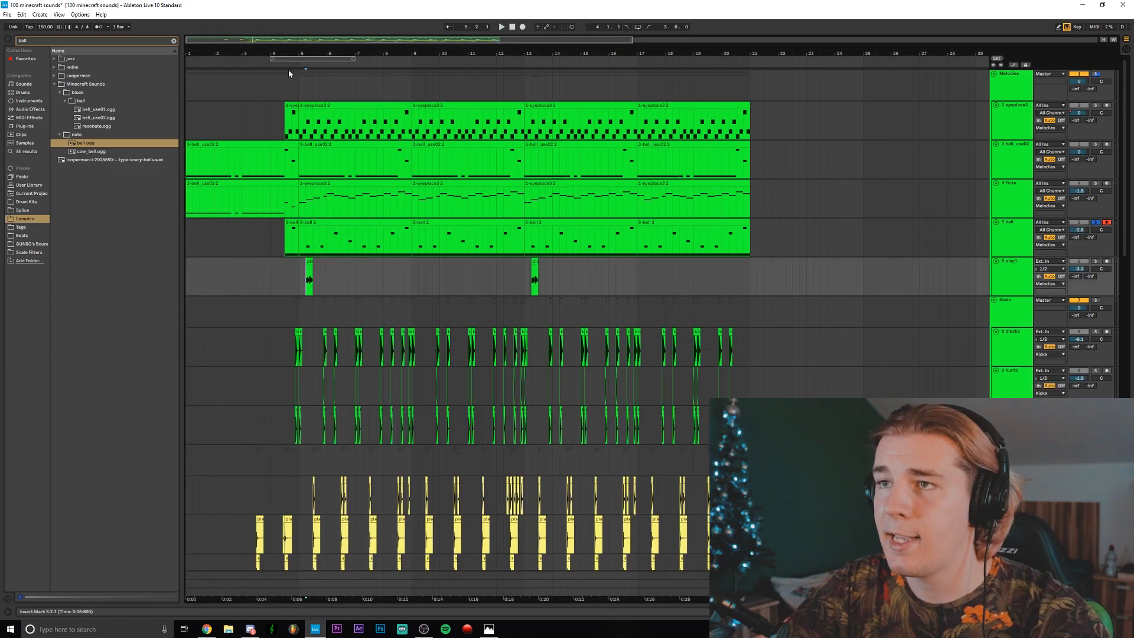
Select the first play1 clip, show its track's effects and preview its source sample play1.ogg from the dolphin folder
scroll(299, 70, up, 3)
click(306, 278)
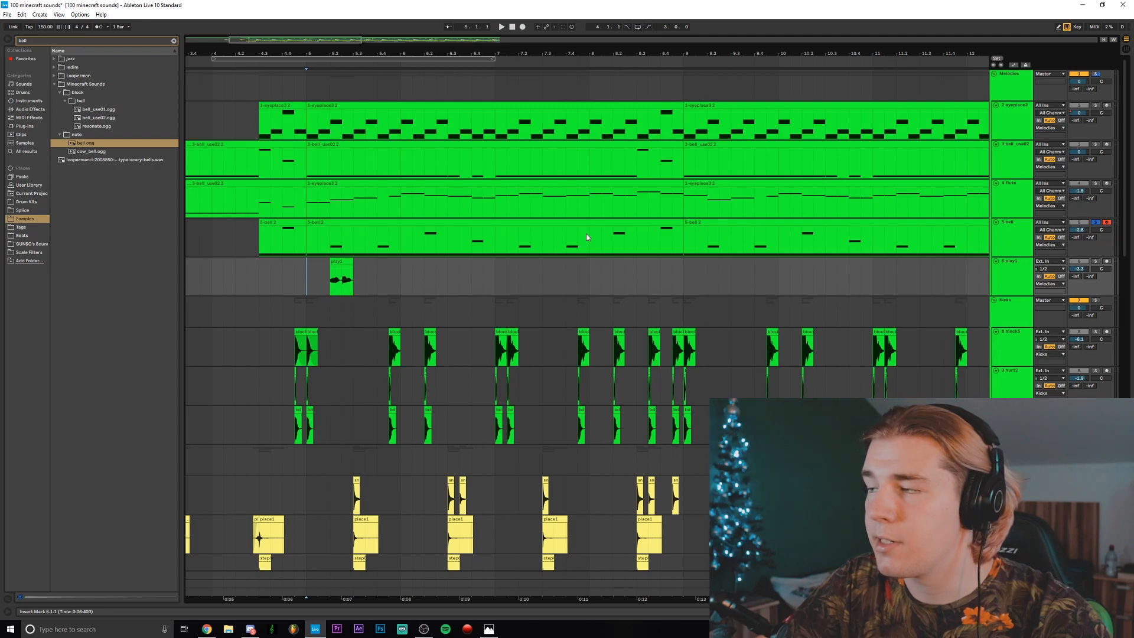
click(339, 261)
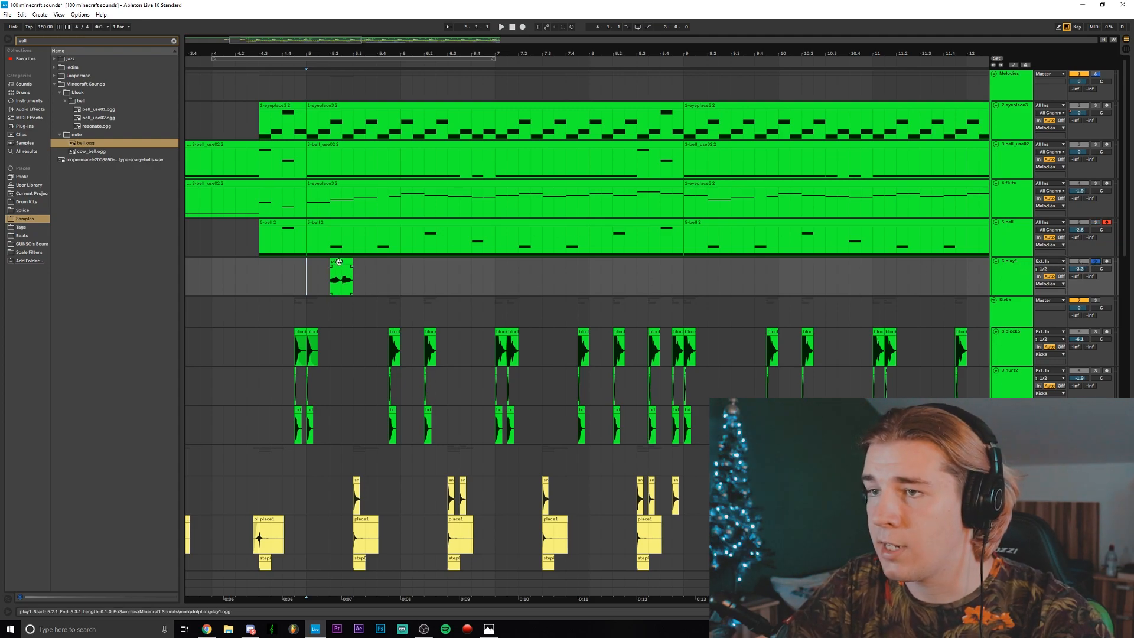
double_click(1022, 273)
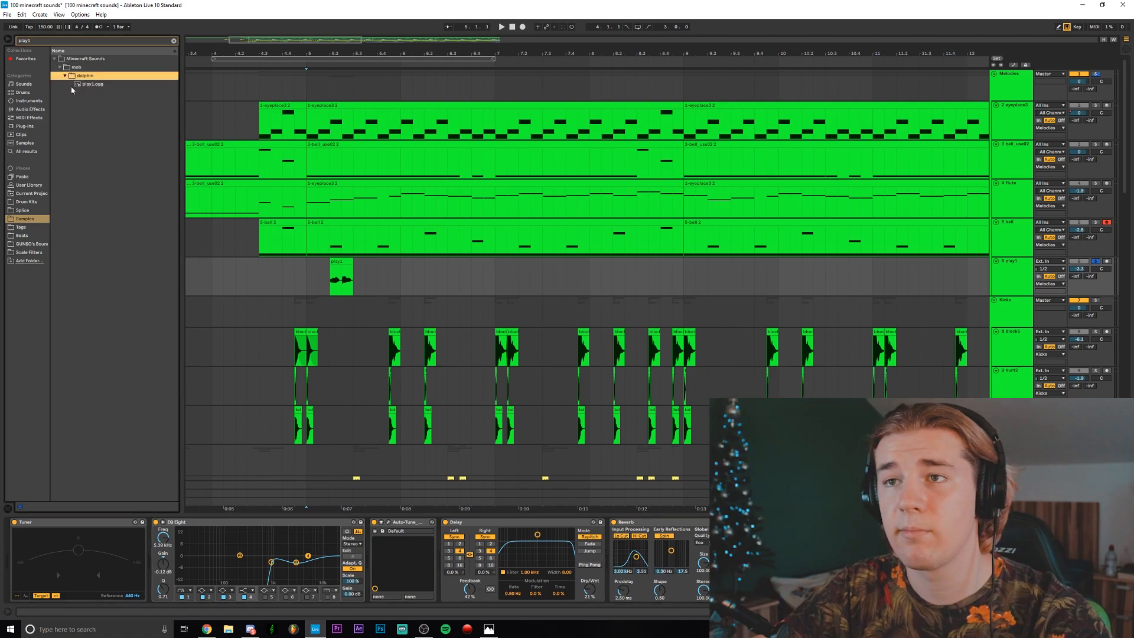
click(72, 86)
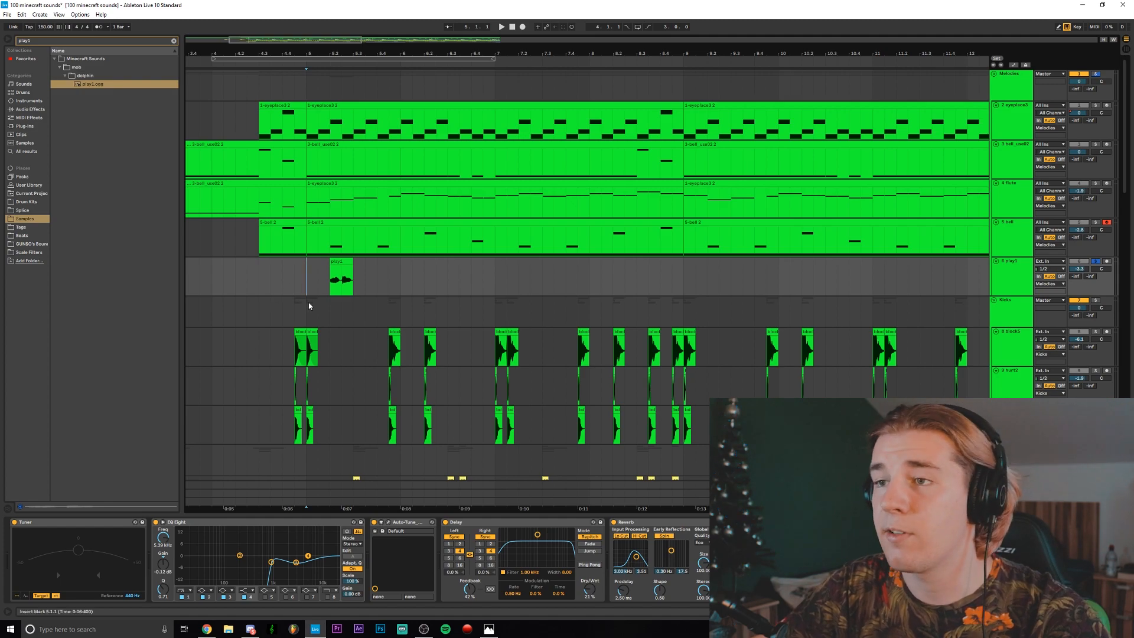
Play the soloed play1 track from bar 5 to hear the dolphin clip with its effects
key(space)
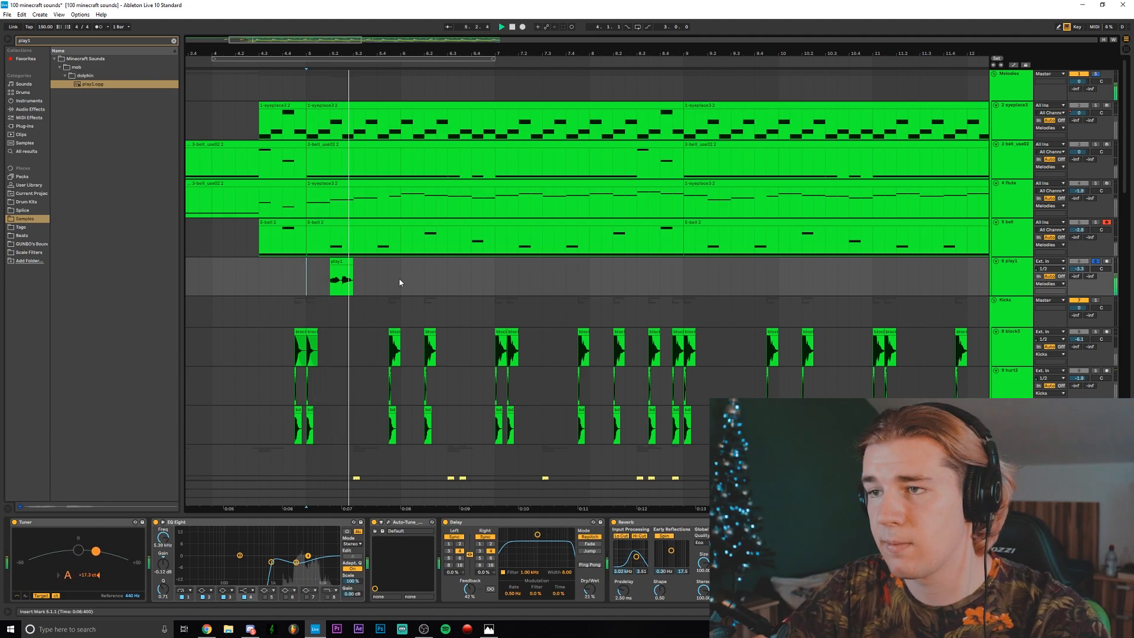
key(space)
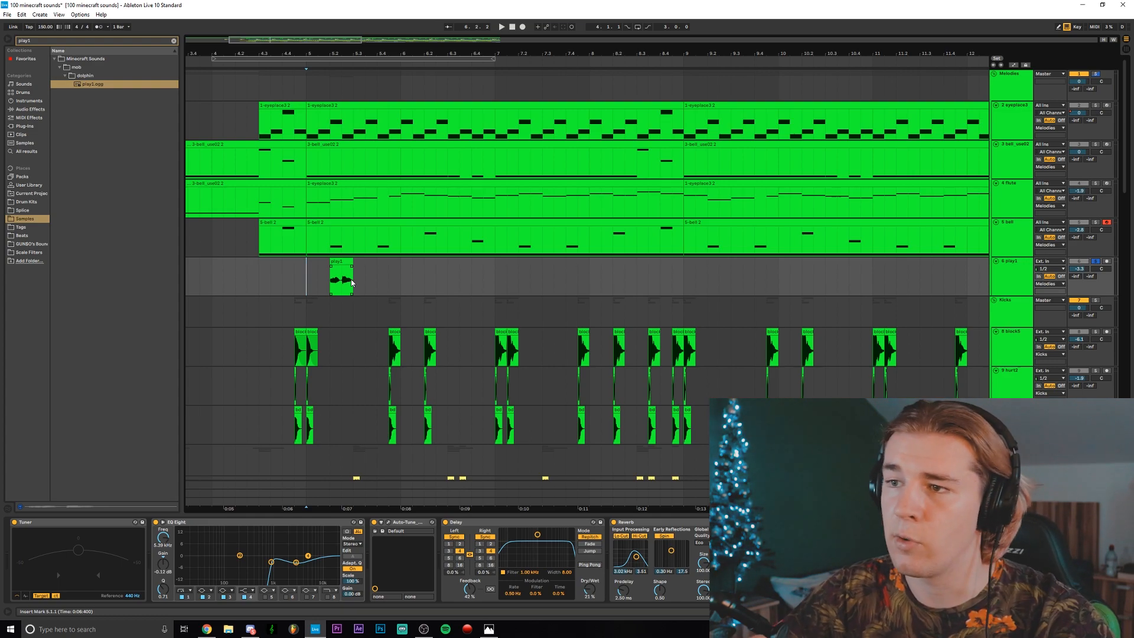
key(space)
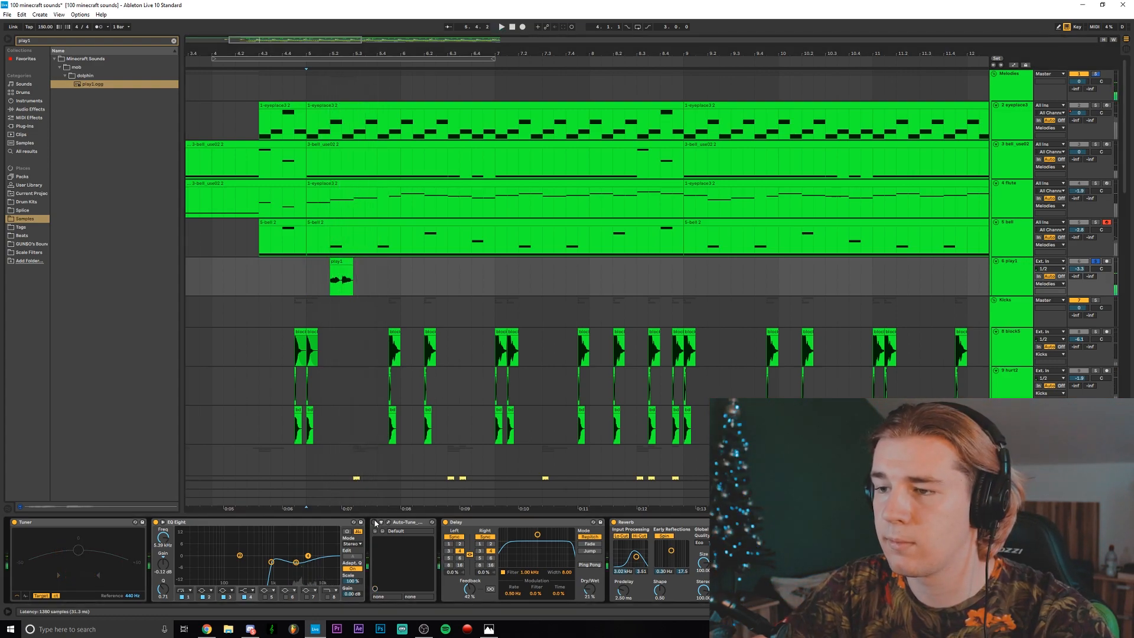
Stop the play1 playback and play the whole Melodies group together from bar 5
key(space)
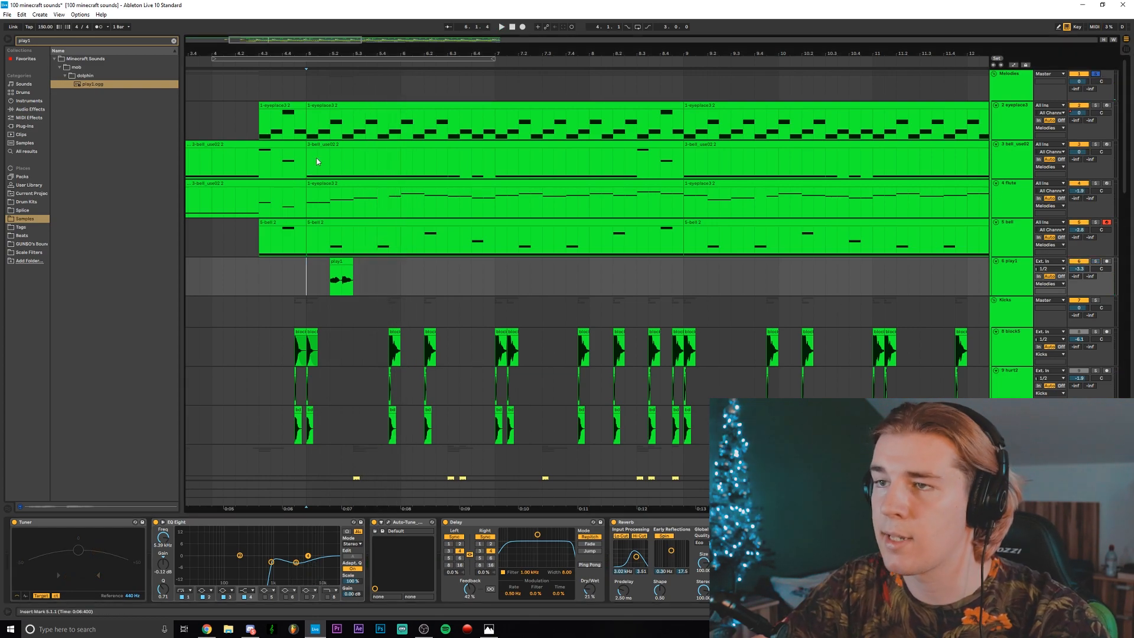
click(307, 127)
key(space)
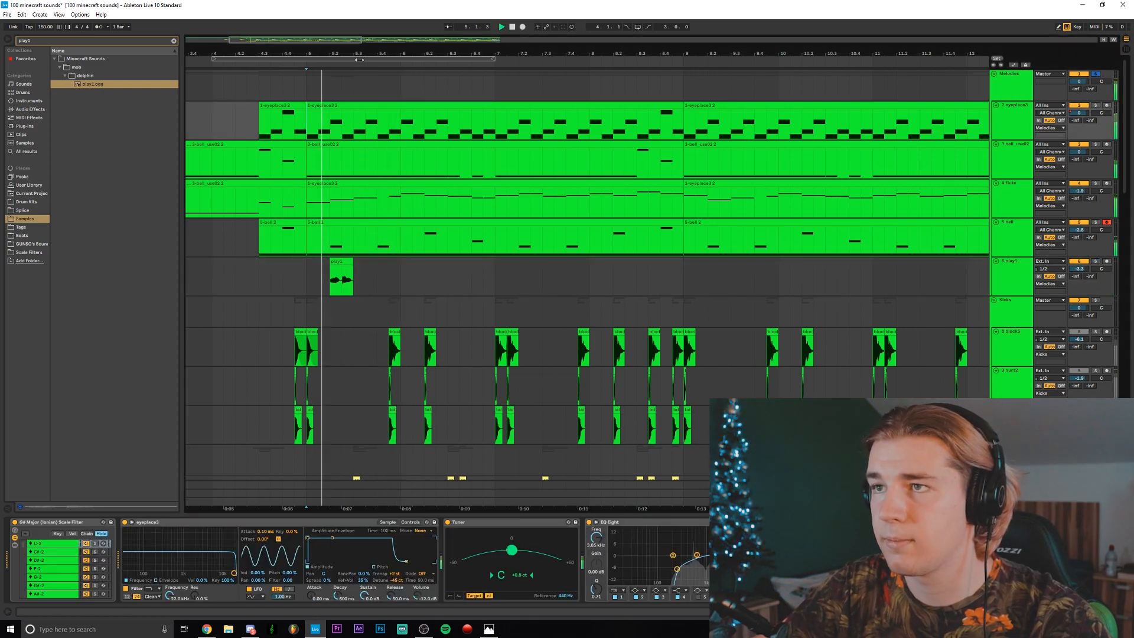
key(minus)
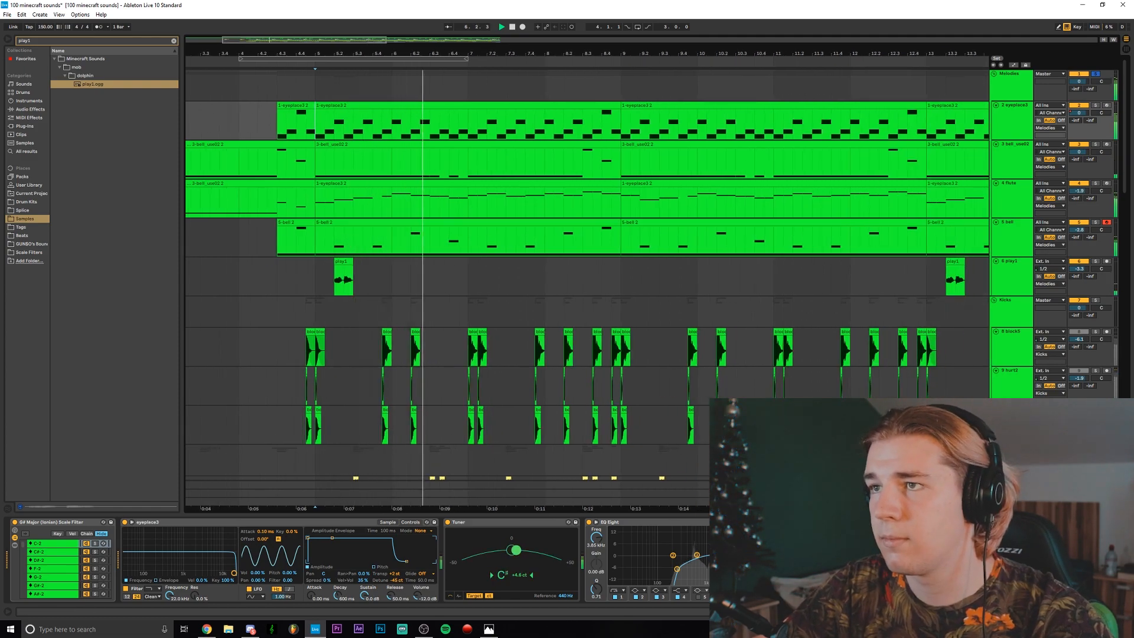
key(minus)
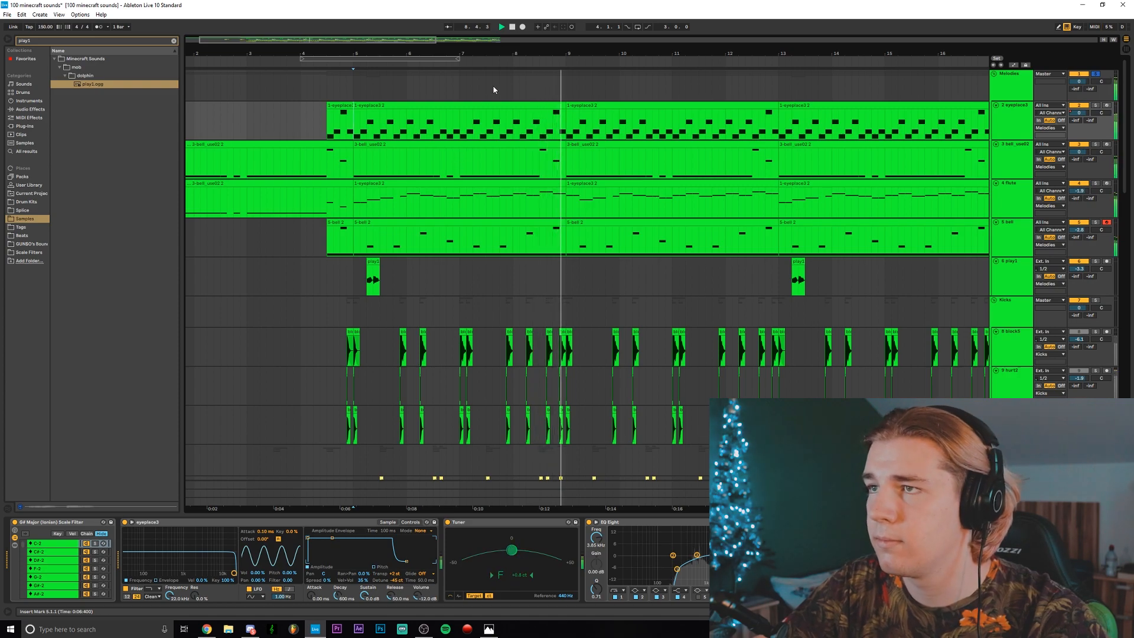
key(minus)
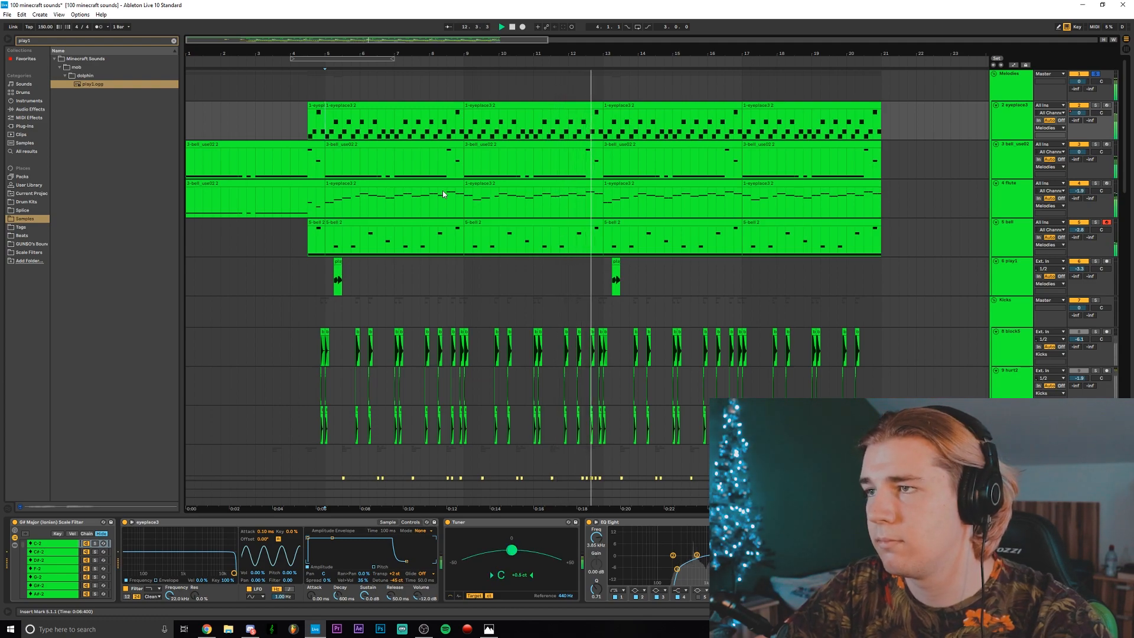
Play the kick layers block5, hurt2 and bd together from bar 5
key(minus)
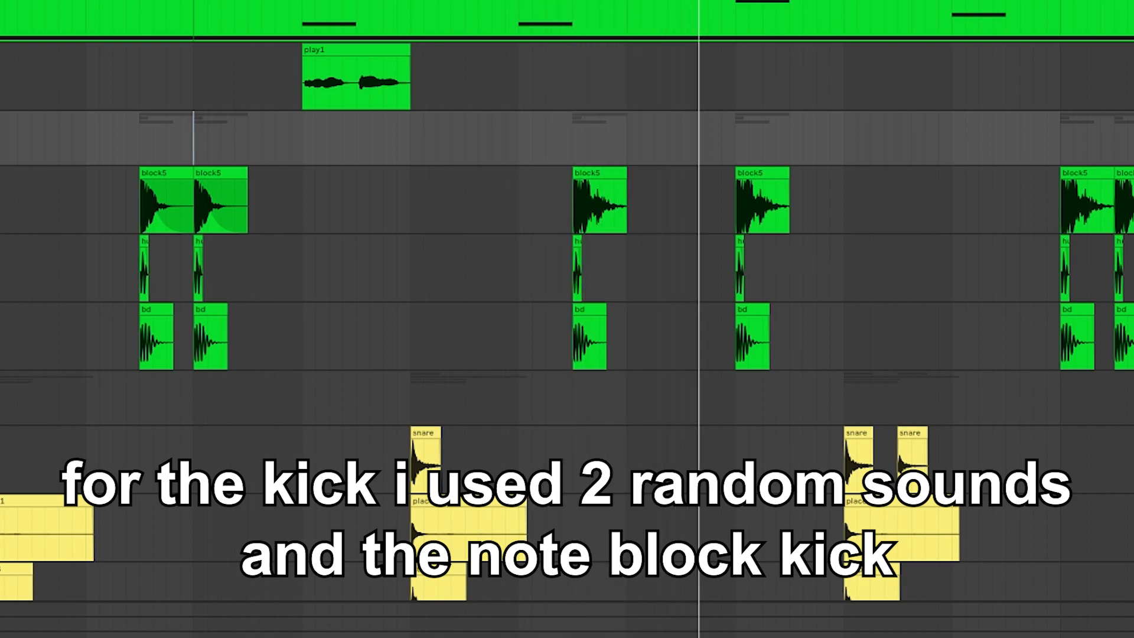
key(minus)
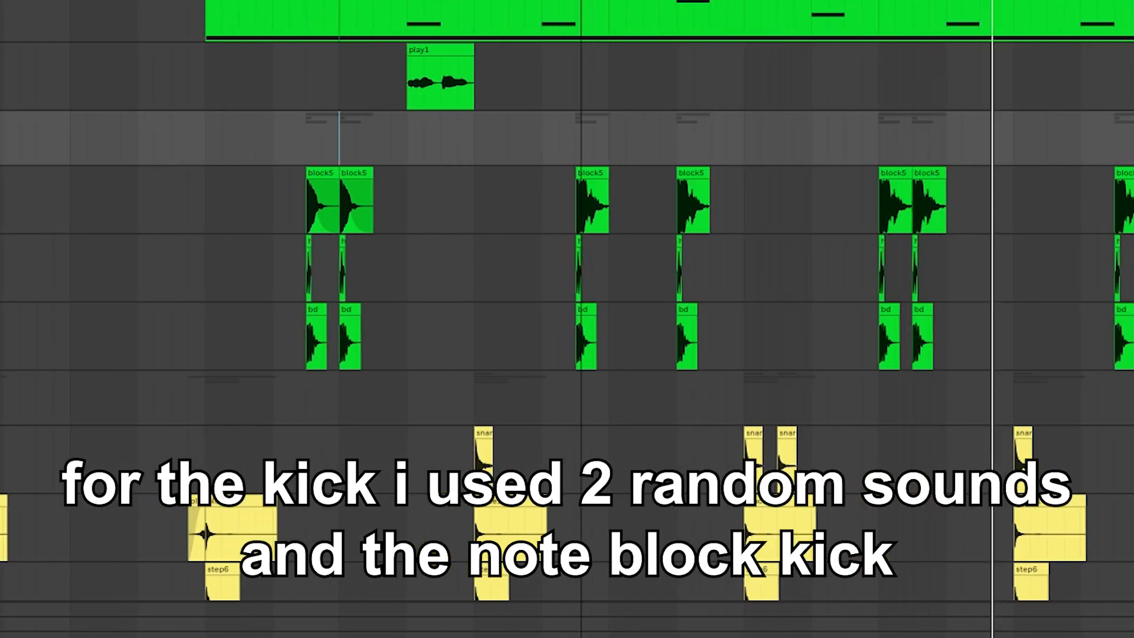
key(minus)
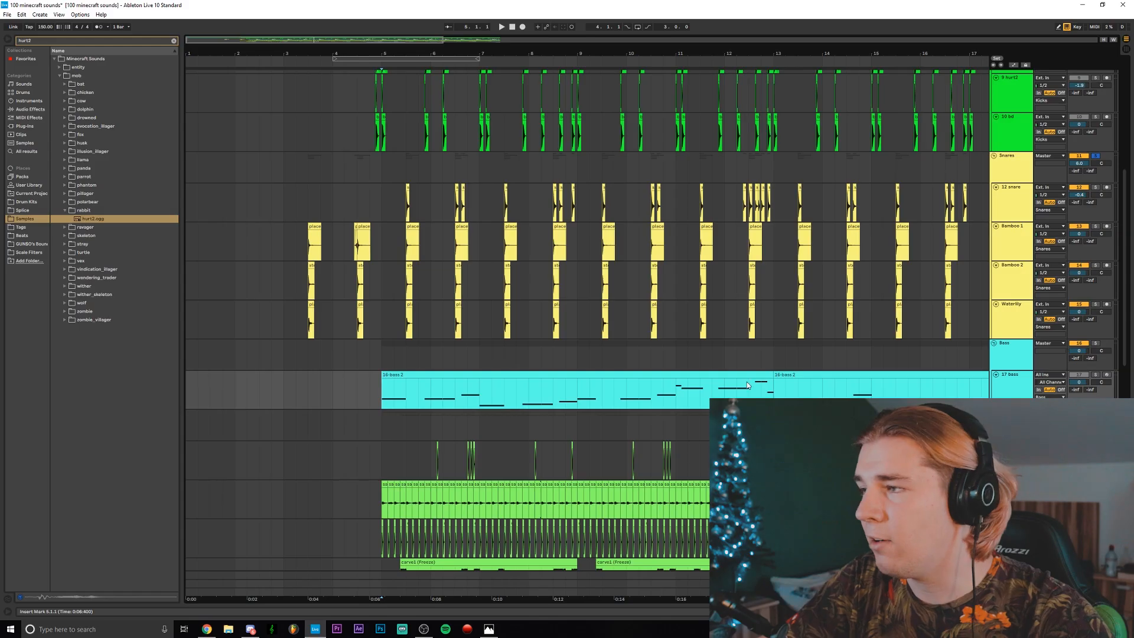
Solo the bass track, show its device chain and arm the track for live playing
click(1095, 376)
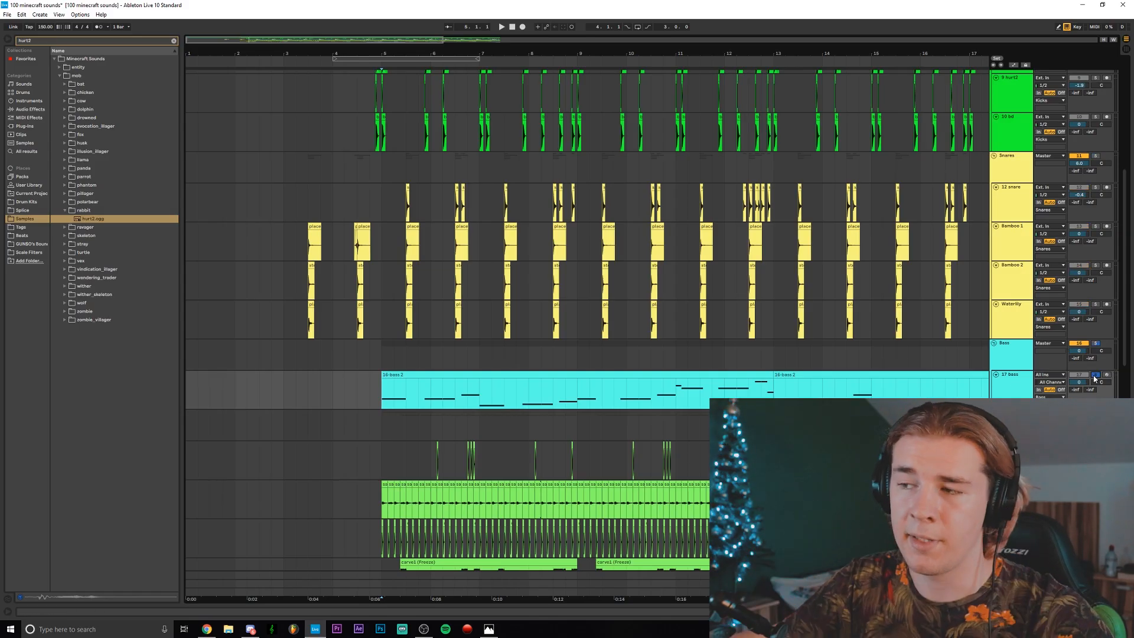
double_click(1013, 375)
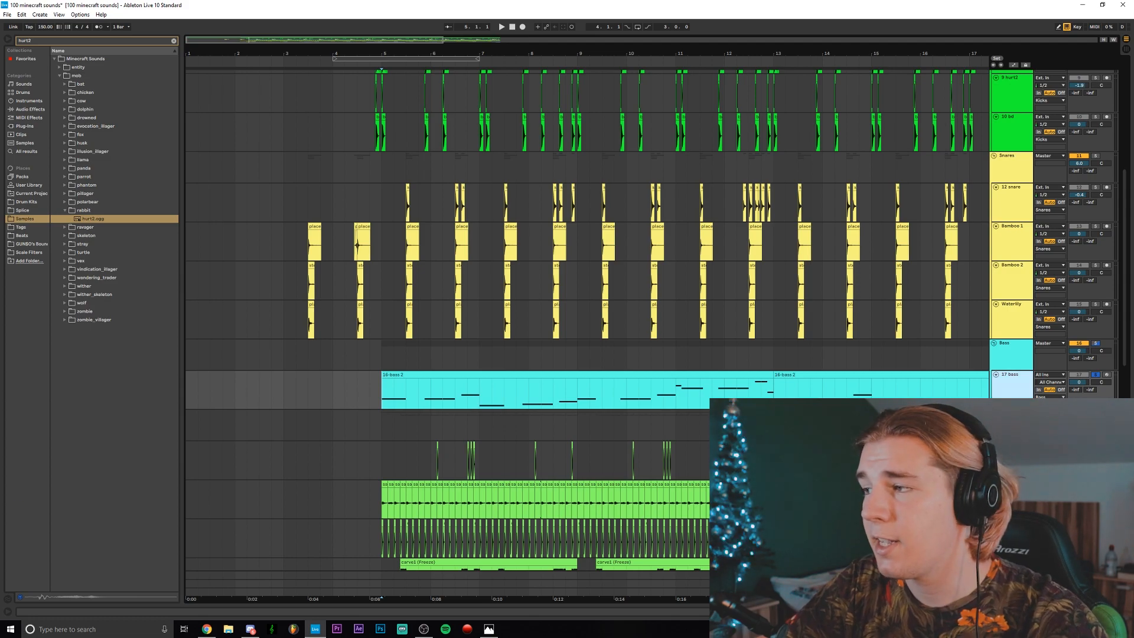
click(448, 522)
click(589, 522)
double_click(394, 574)
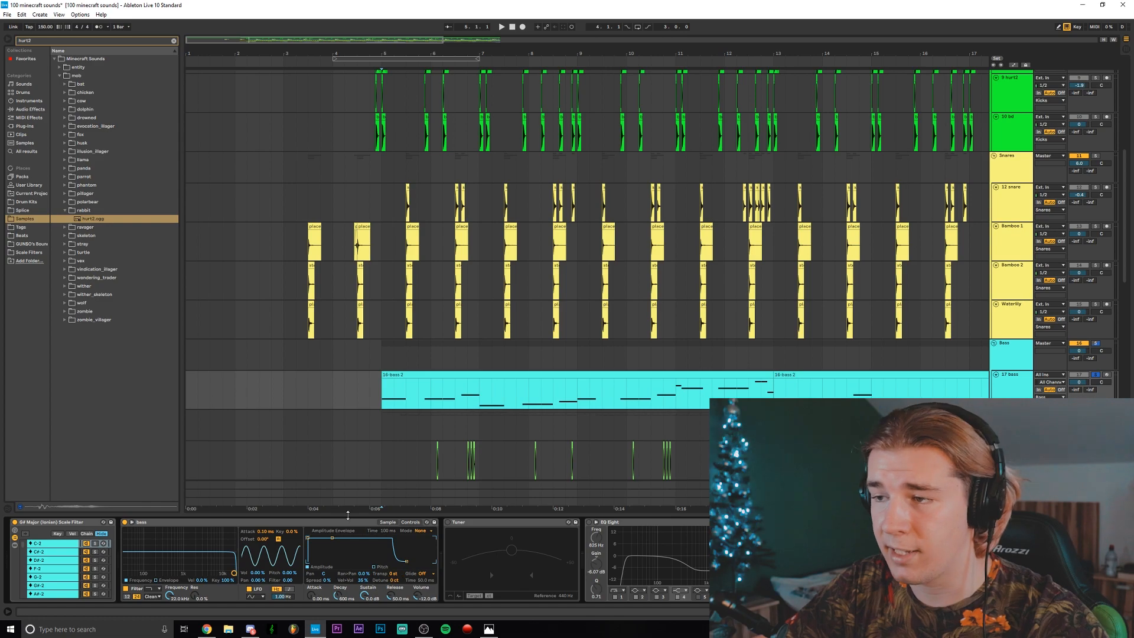
click(1107, 375)
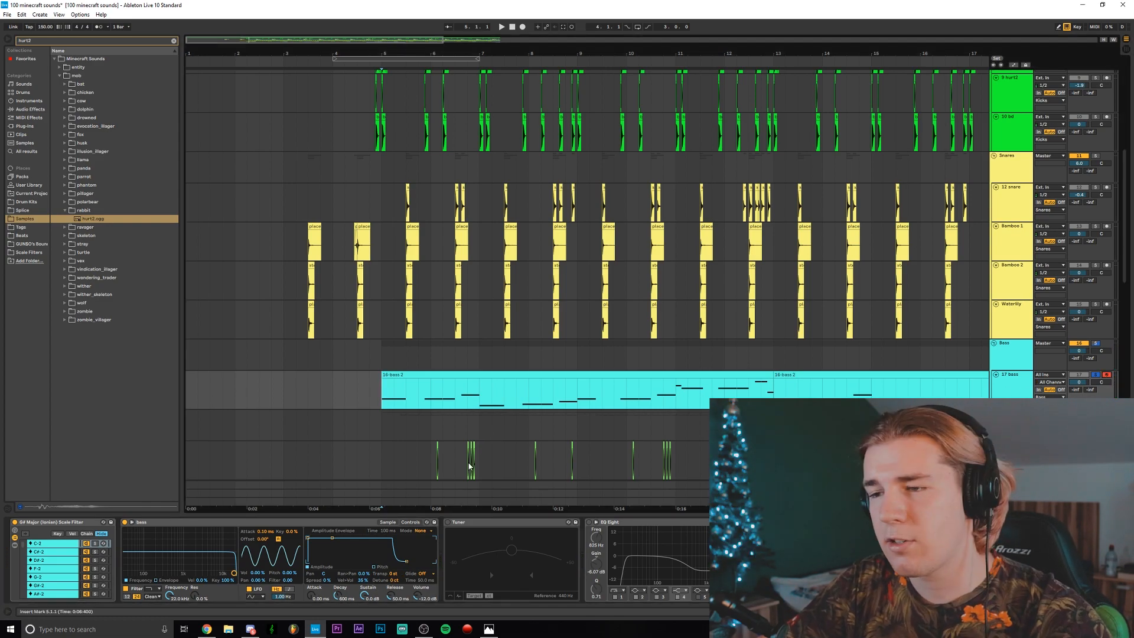
click(448, 522)
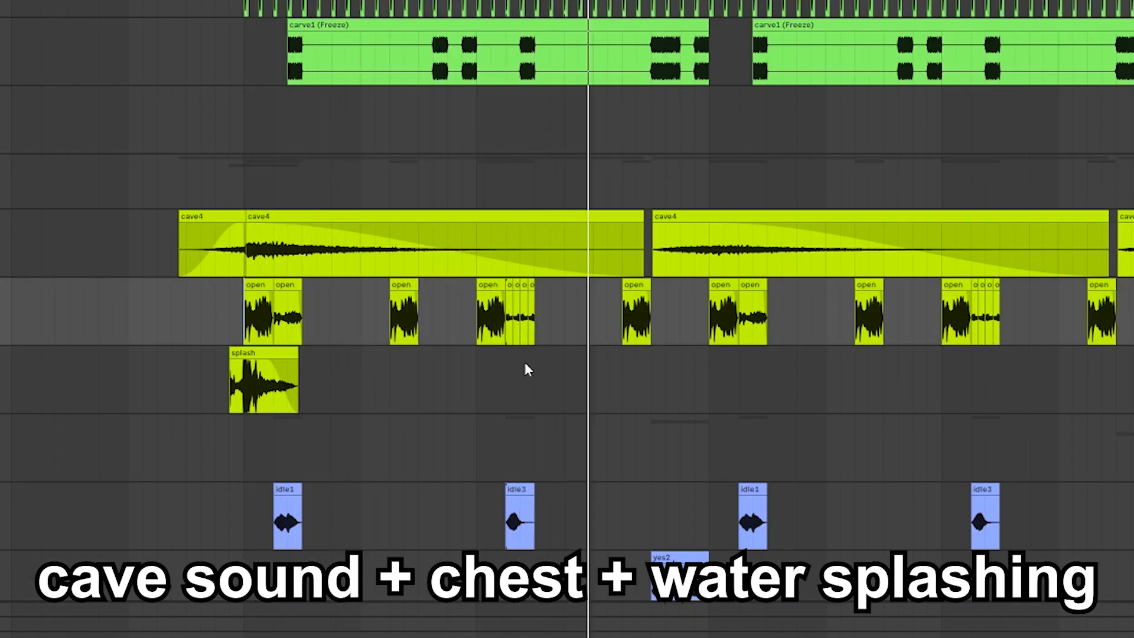
Show the splash track's EQ Eight, and solo the Vox group with the start point at bar 5
click(182, 385)
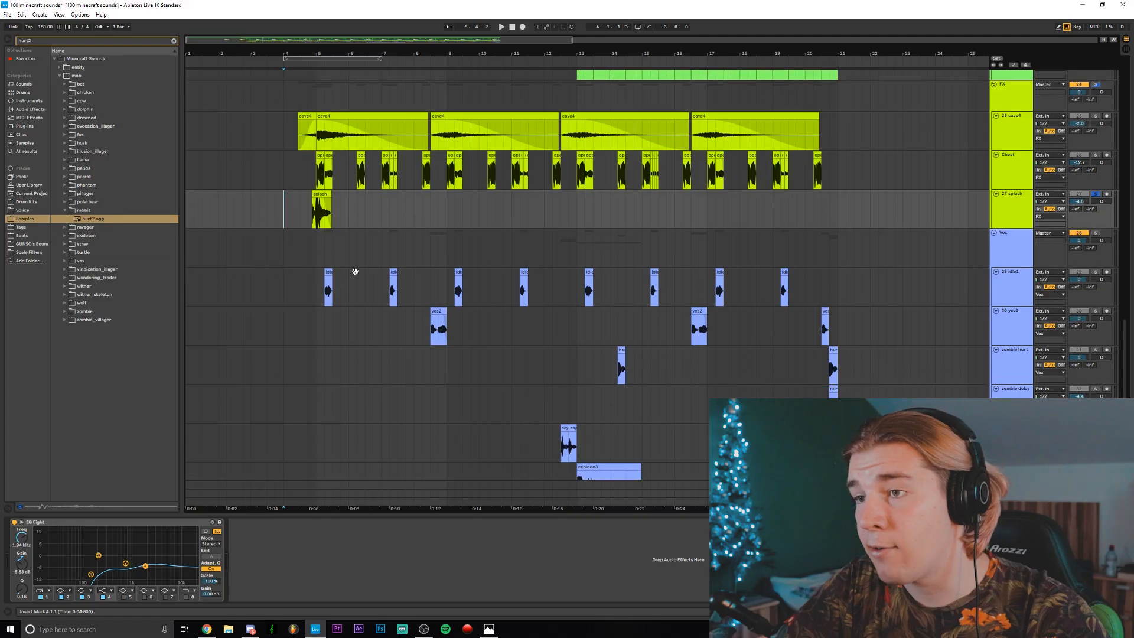
click(334, 248)
scroll(370, 254, down, 1)
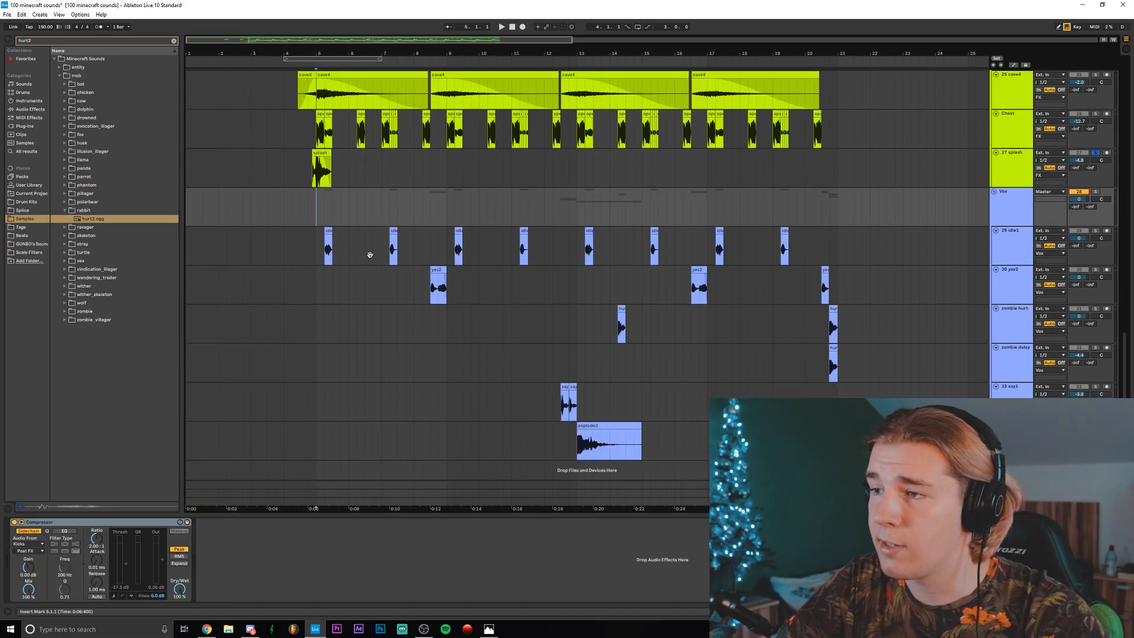
drag(324, 55, 321, 135)
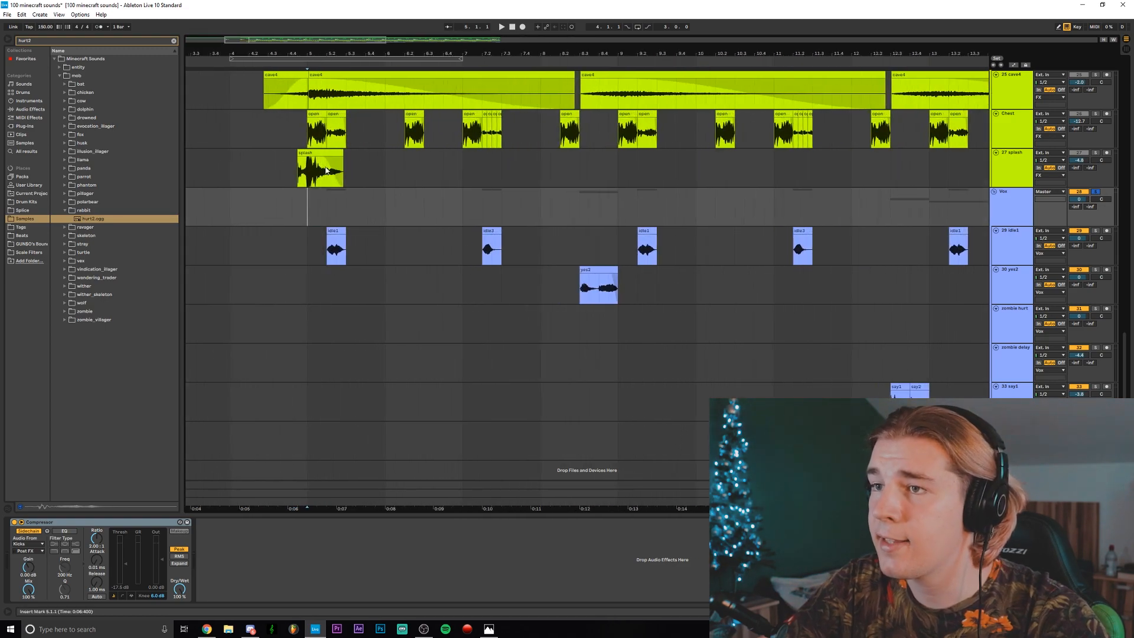
Play the soloed Vox group from bar 5, showing the effects of the idle1 track and the yes2 track
click(316, 242)
drag(379, 56, 379, 30)
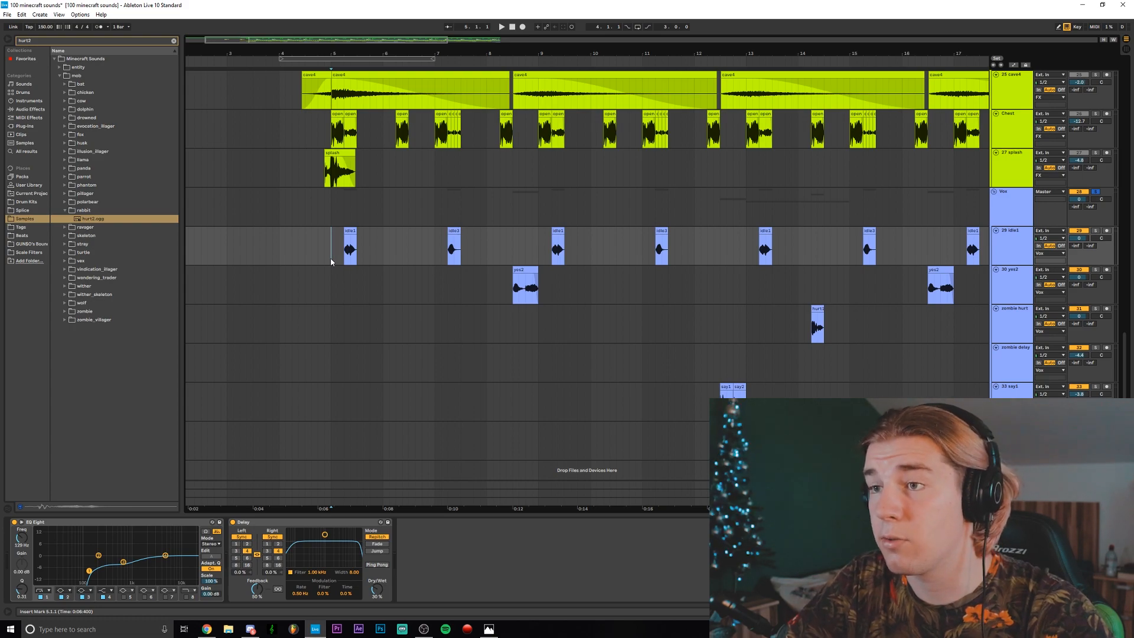
key(space)
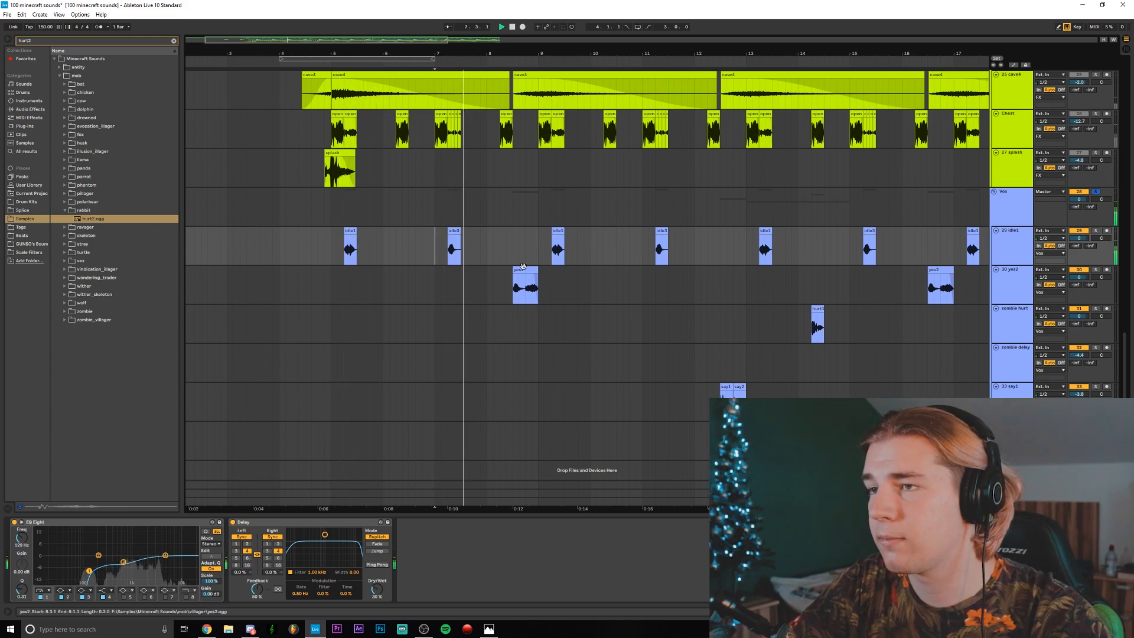
click(513, 293)
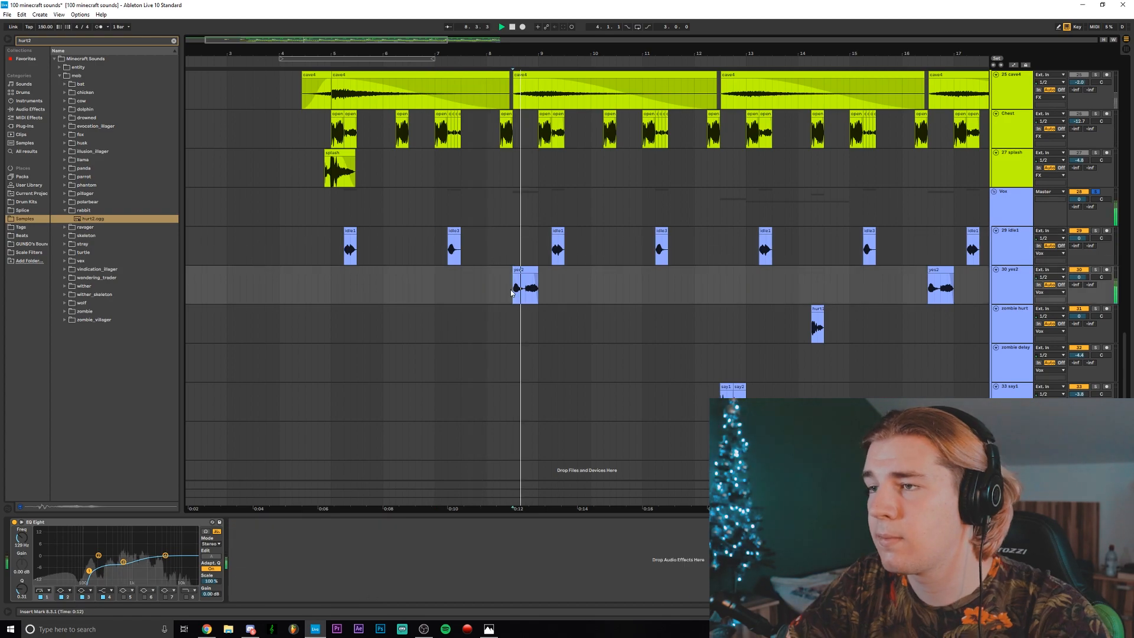
key(space)
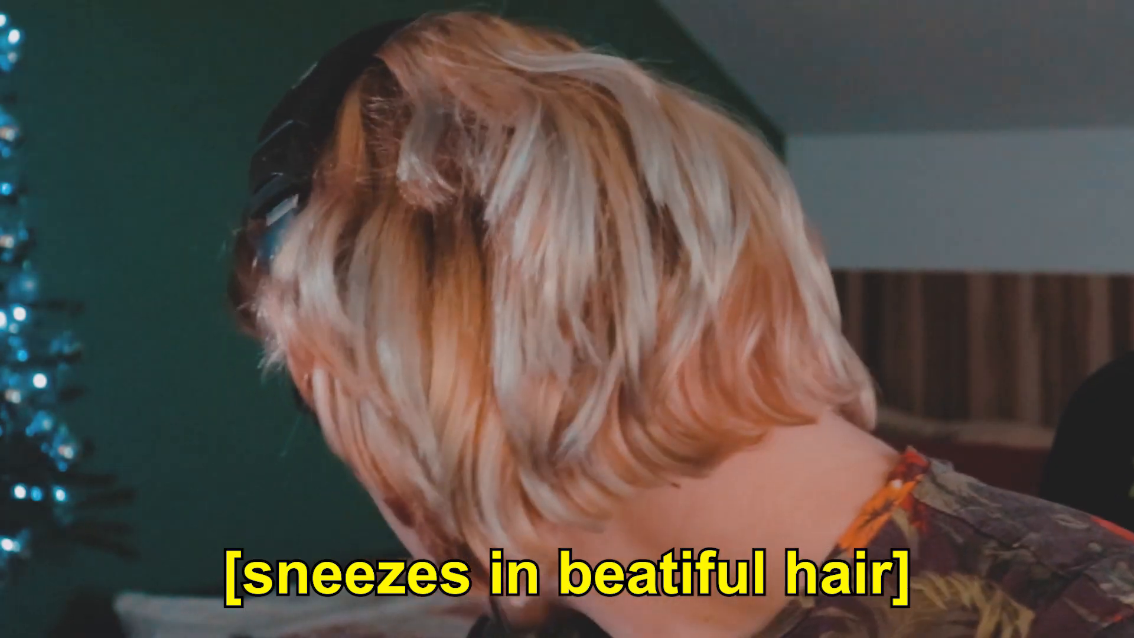